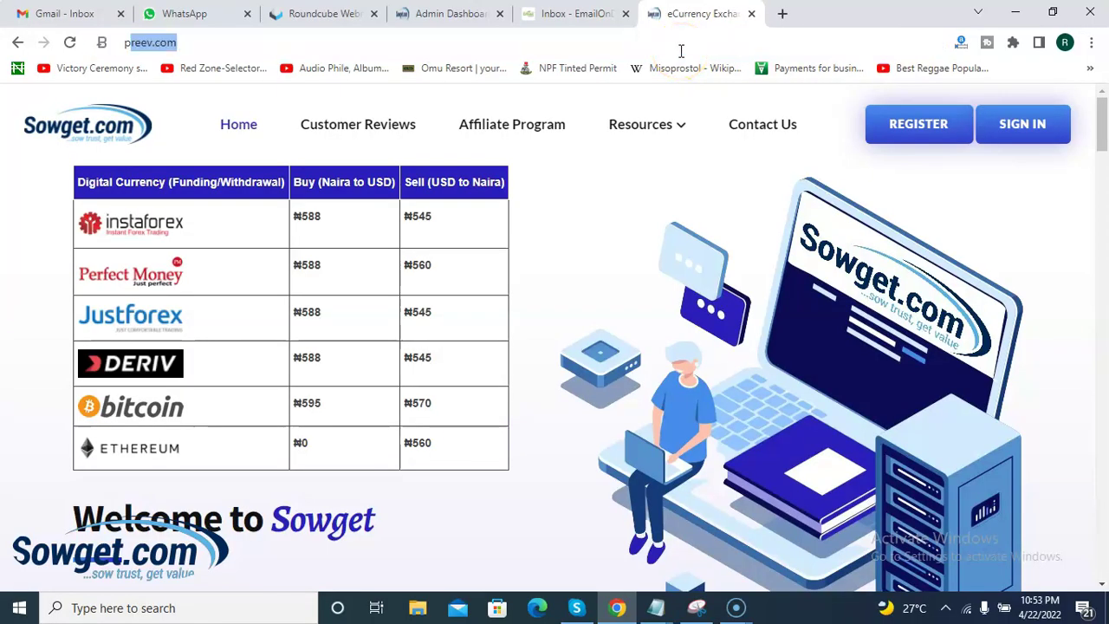
Load piggyvest.com from the address bar and start creating a free account
{"action": "type", "text": "pigg"}
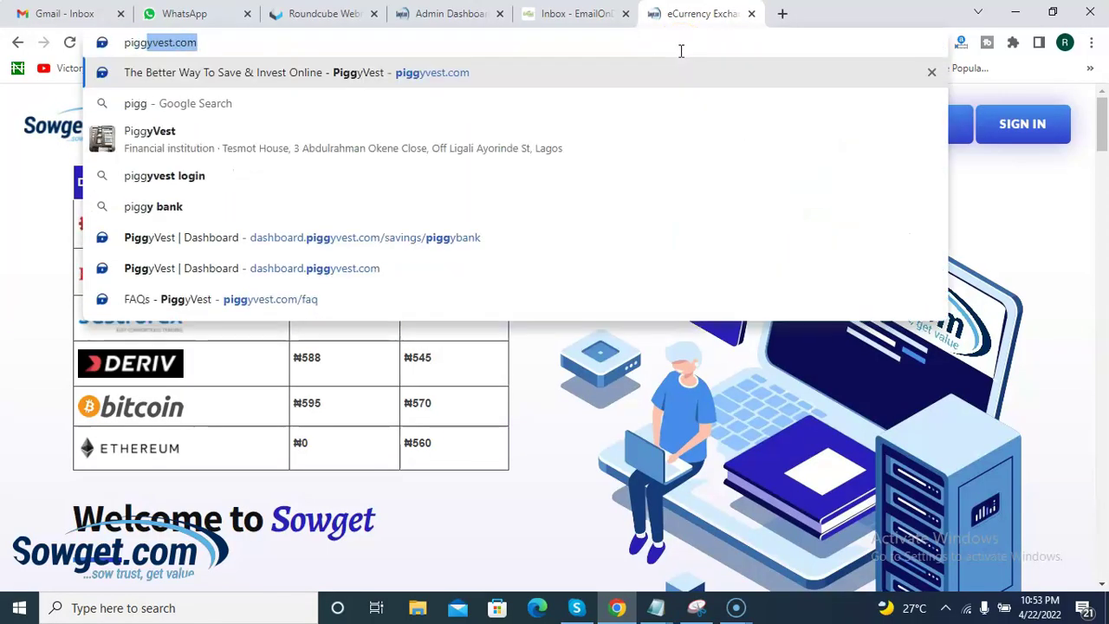
{"action": "key", "text": "Return"}
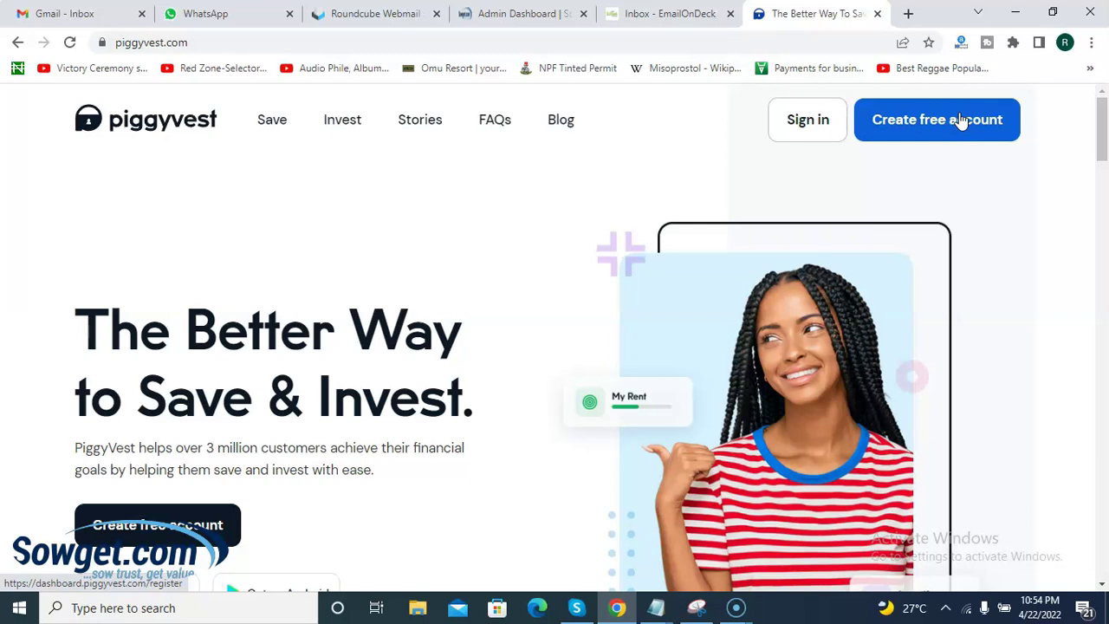
{"action": "left_click", "coordinate": [936, 123]}
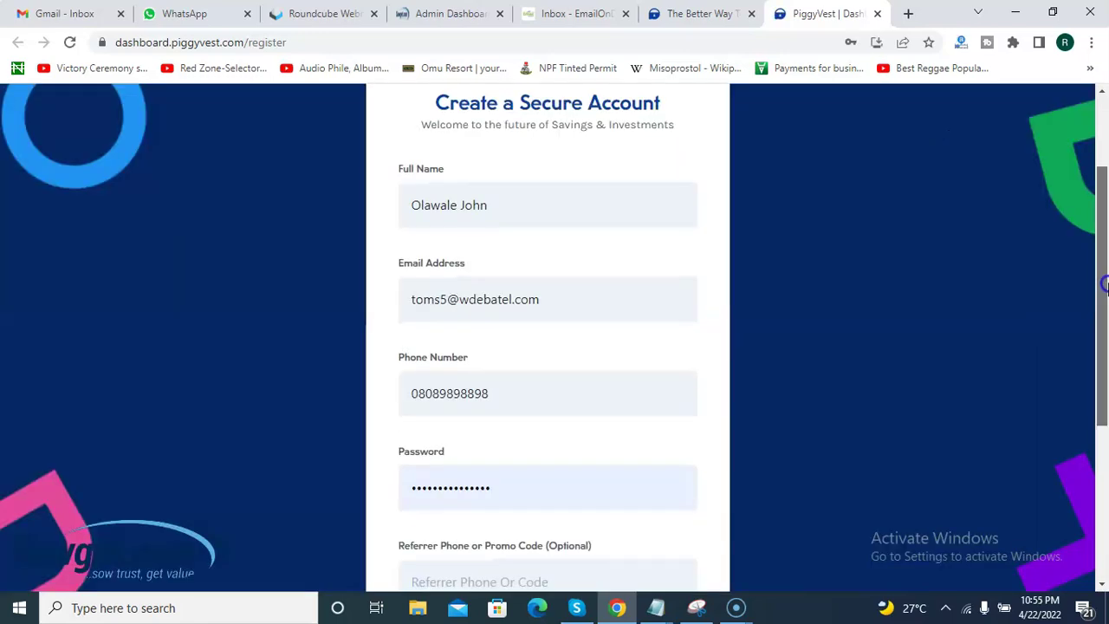
Fill in the PiggyVest registration form's personal detail fields
{"action": "scroll", "coordinate": [1104, 294], "scroll_direction": "up", "scroll_amount": 2}
{"action": "scroll", "coordinate": [1103, 294], "scroll_direction": "down", "scroll_amount": 2}
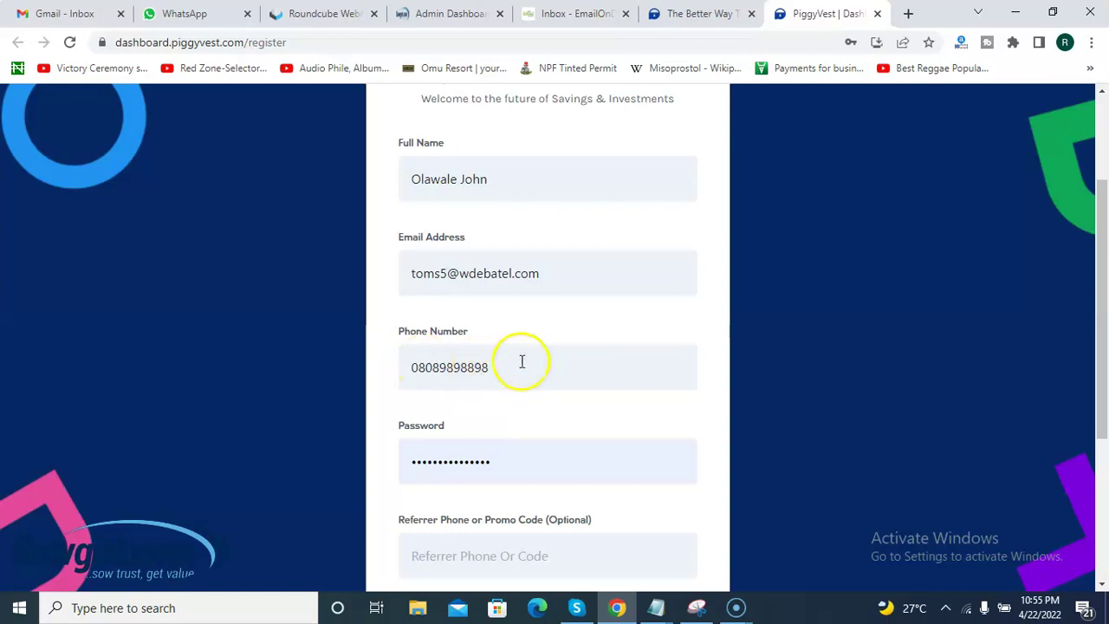
{"action": "left_click_drag", "start_coordinate": [1100, 329], "coordinate": [1104, 407]}
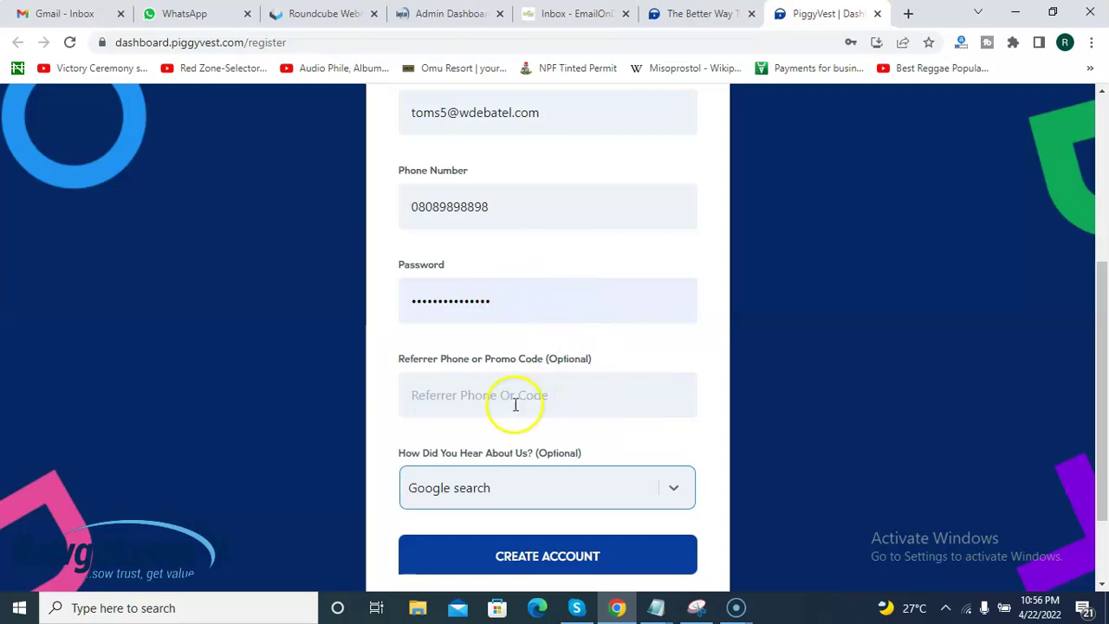
{"action": "left_click", "coordinate": [459, 384]}
{"action": "left_click", "coordinate": [450, 392]}
{"action": "left_click", "coordinate": [563, 395]}
{"action": "left_click", "coordinate": [503, 395]}
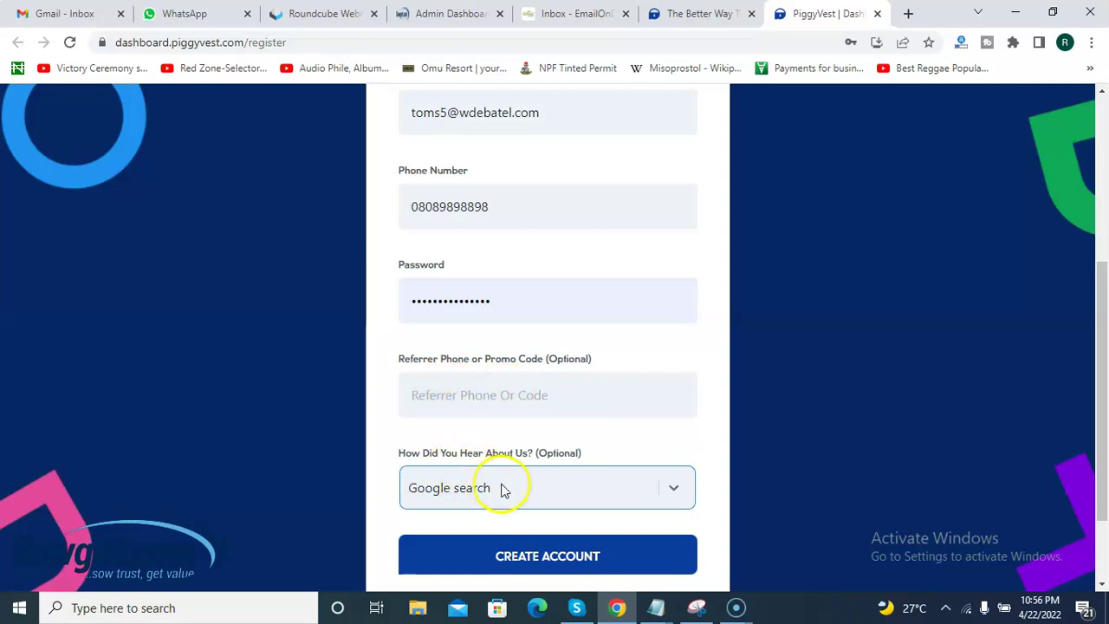
Choose 'Google search' under How Did You Hear About Us and submit CREATE ACCOUNT
{"action": "left_click", "coordinate": [586, 495]}
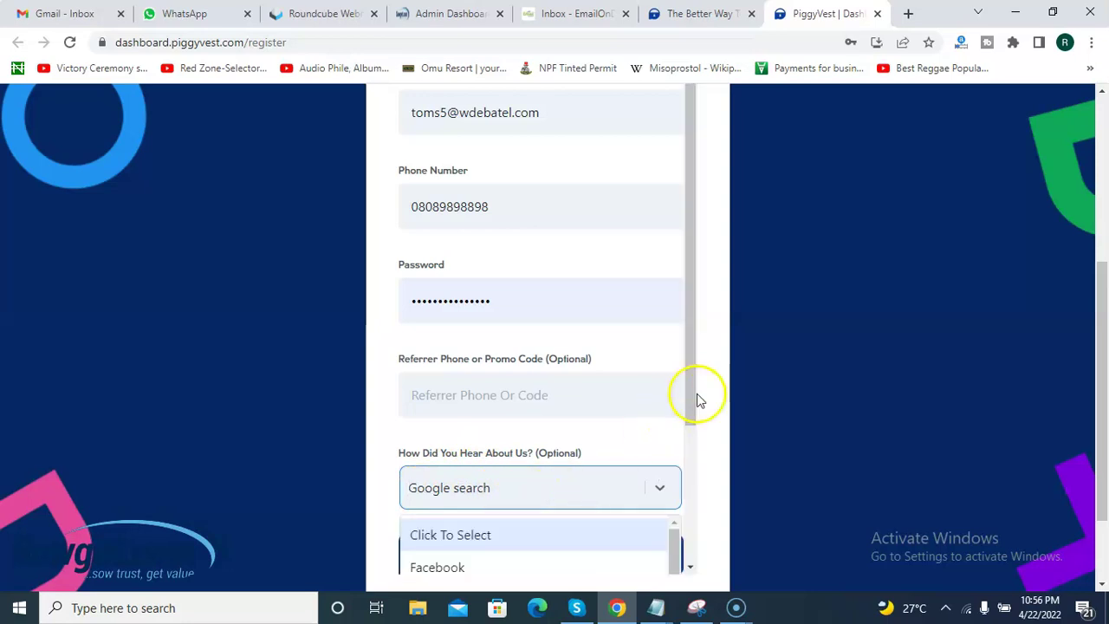
{"action": "left_click_drag", "start_coordinate": [690, 396], "coordinate": [700, 518]}
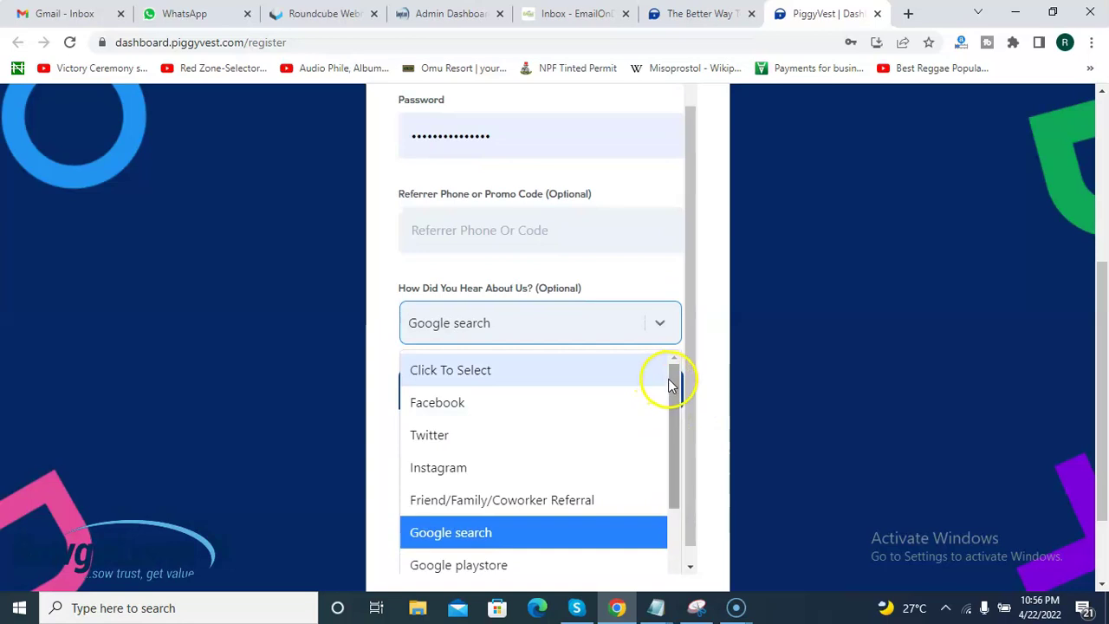
{"action": "left_click_drag", "start_coordinate": [673, 384], "coordinate": [679, 453]}
{"action": "left_click_drag", "start_coordinate": [679, 441], "coordinate": [678, 467]}
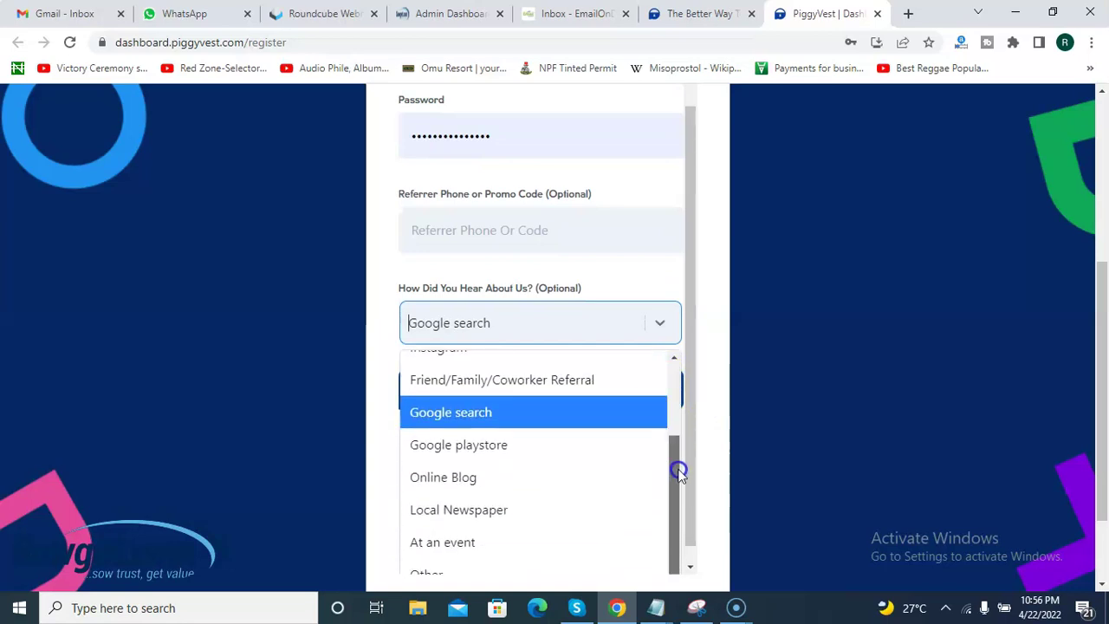
{"action": "left_click", "coordinate": [520, 413]}
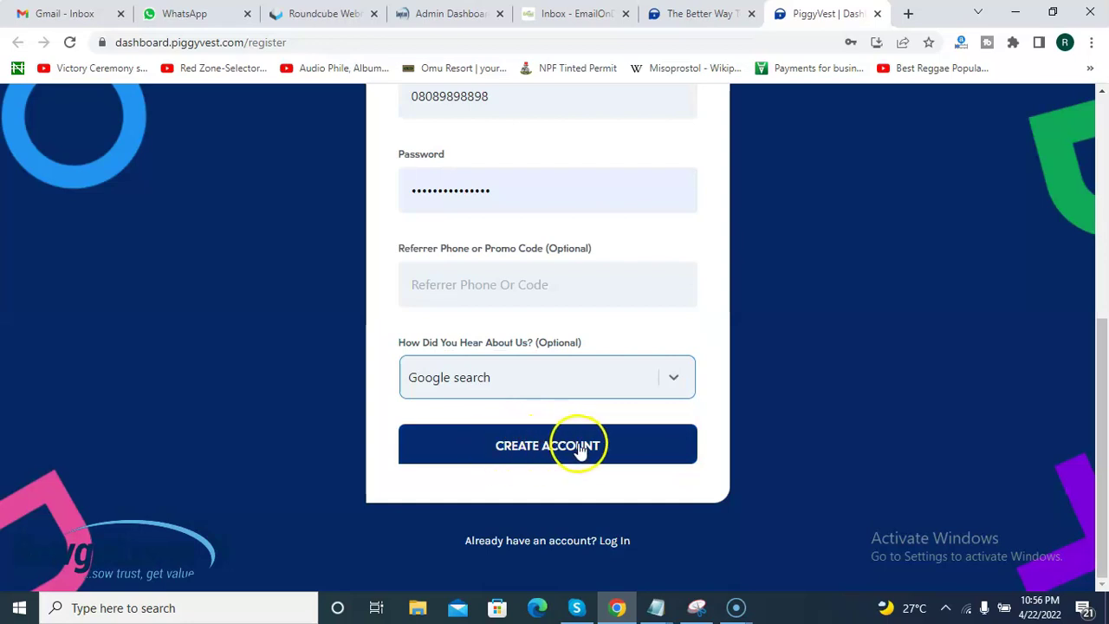
{"action": "left_click", "coordinate": [567, 441]}
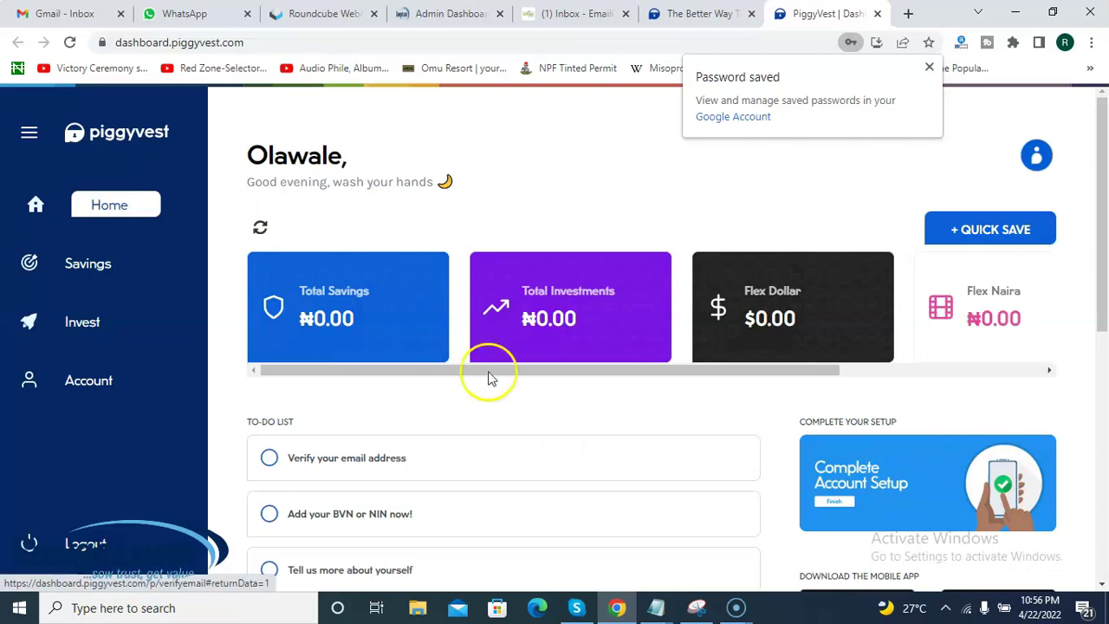
Dismiss Chrome's password-saved popup and refresh the dashboard's to-do list
{"action": "left_click", "coordinate": [929, 68]}
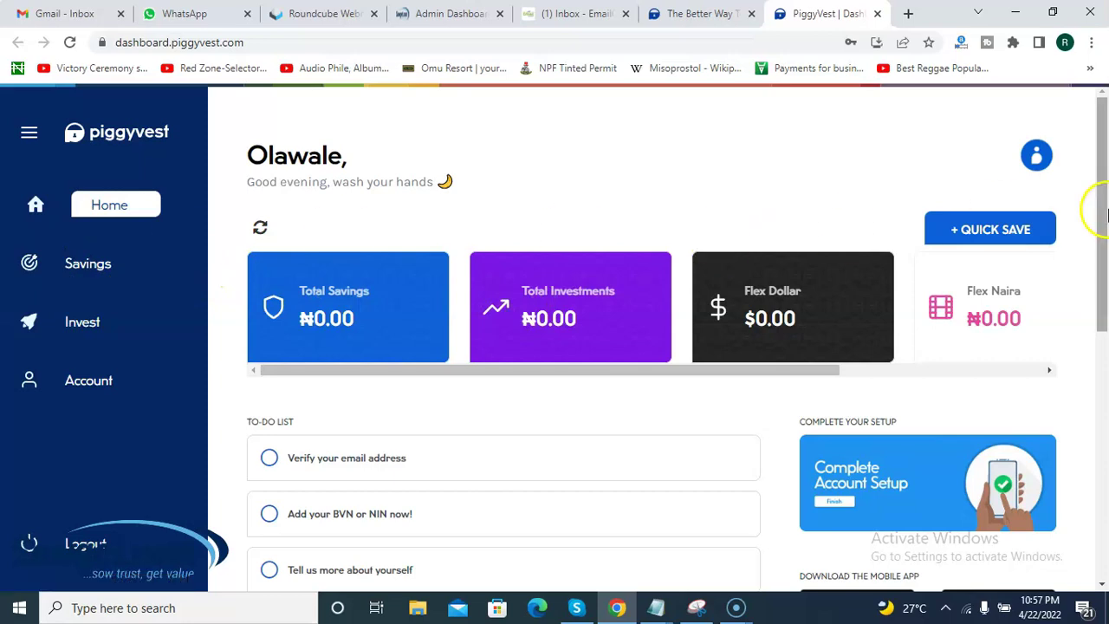
{"action": "scroll", "coordinate": [1104, 212], "scroll_direction": "down", "scroll_amount": 3}
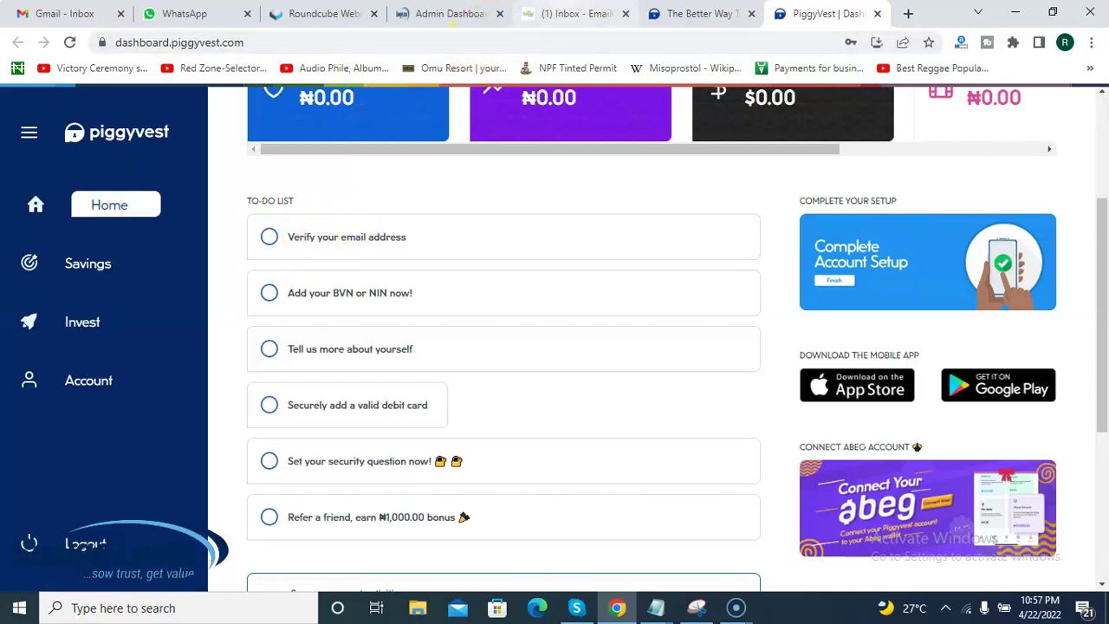
{"action": "left_click", "coordinate": [411, 425]}
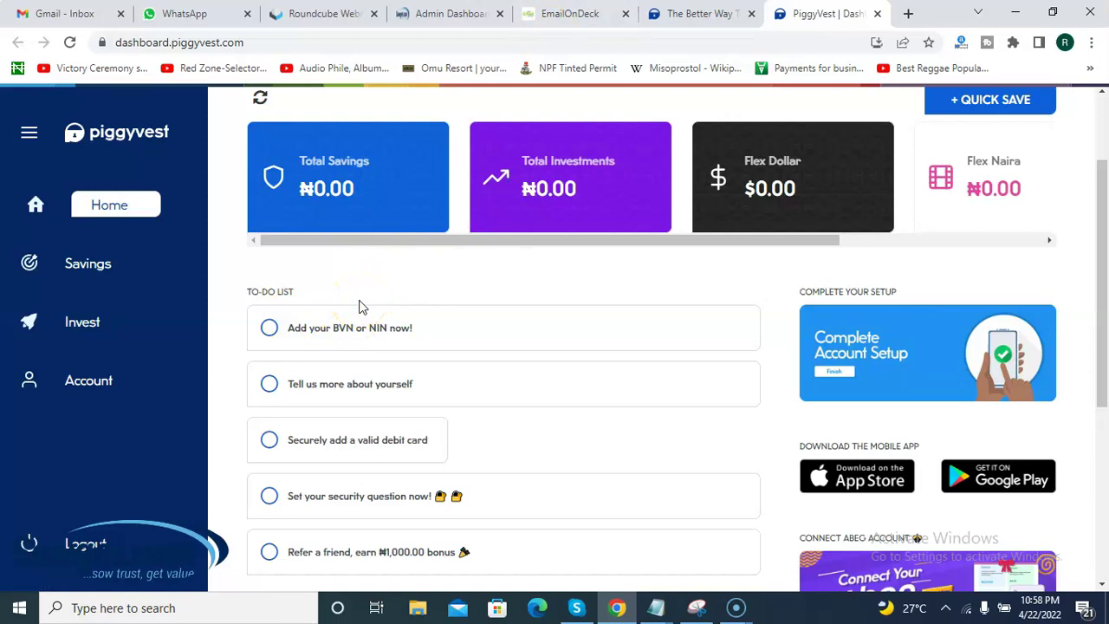
Click through the first items on the dashboard's to-do list
{"action": "left_click", "coordinate": [303, 336]}
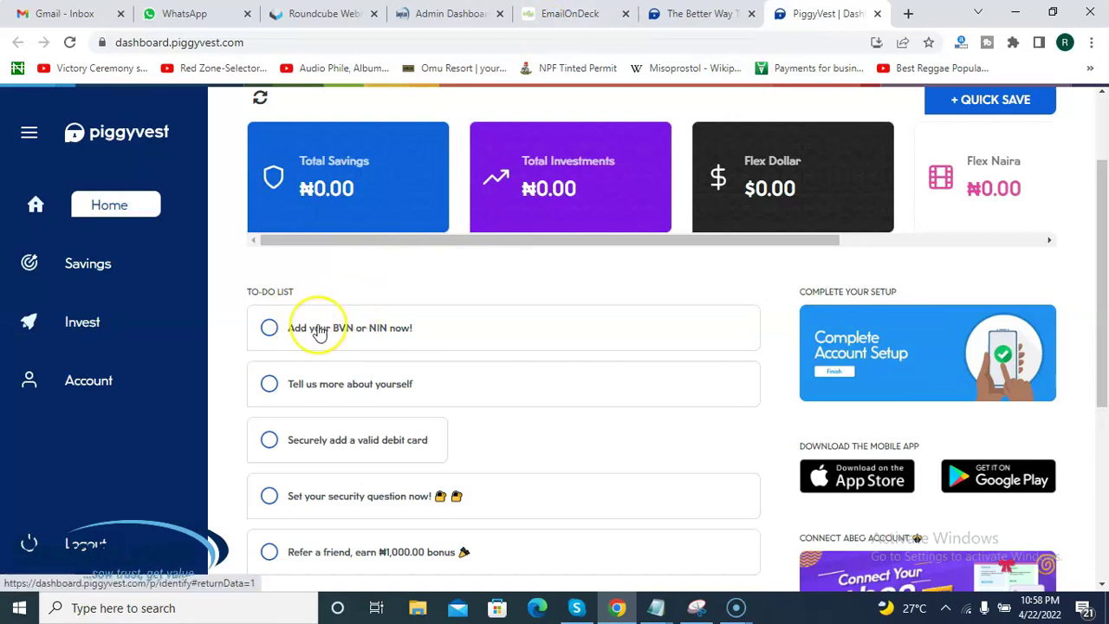
{"action": "left_click", "coordinate": [264, 329]}
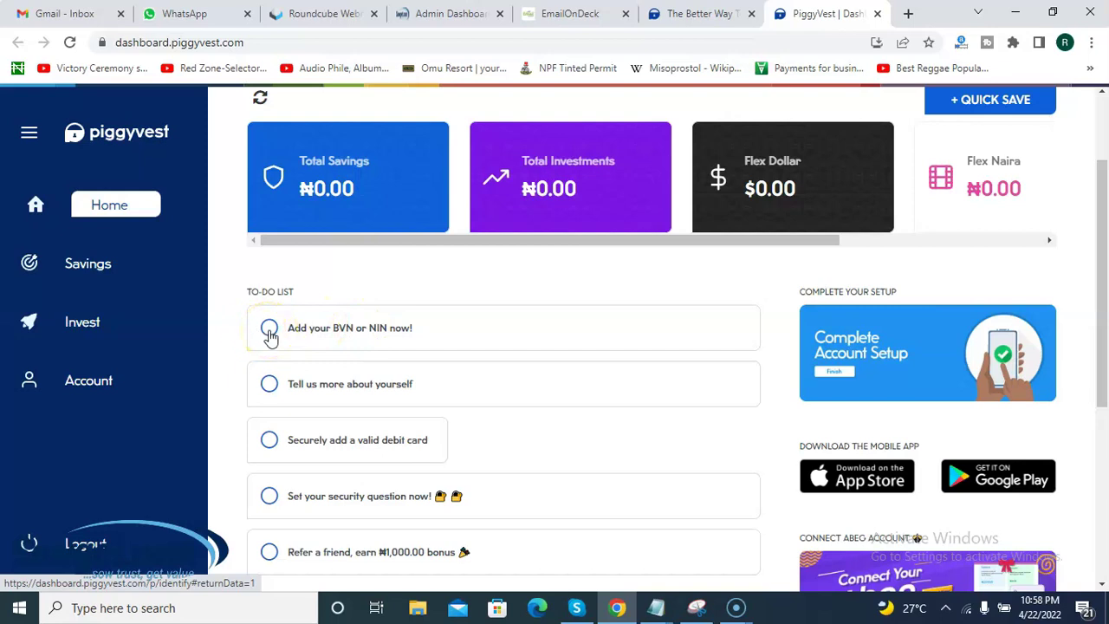
{"action": "left_click", "coordinate": [388, 341]}
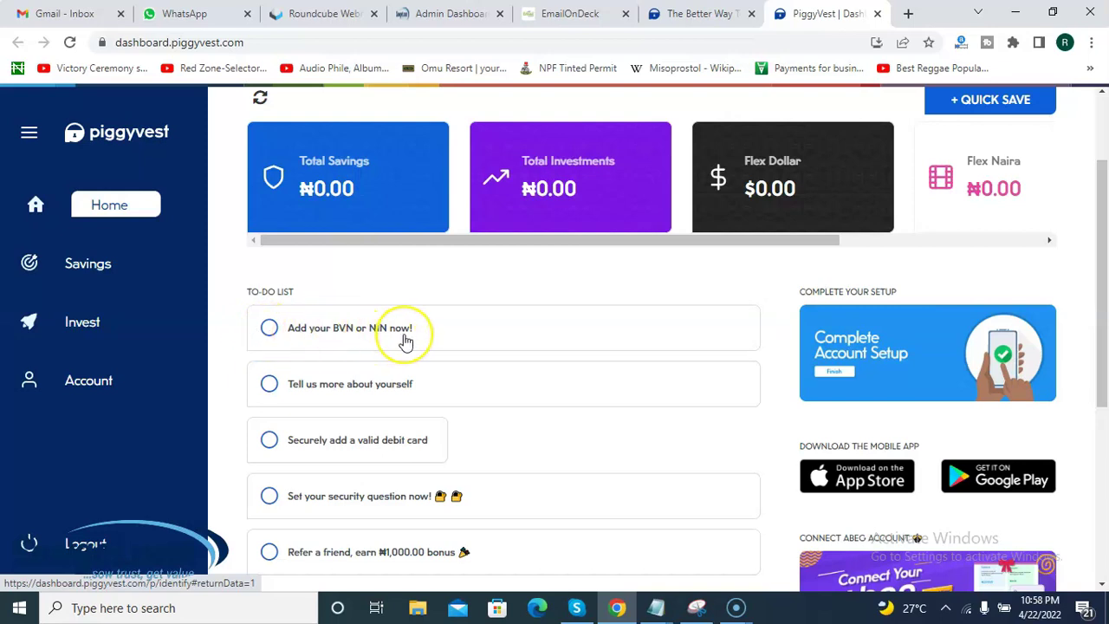
{"action": "left_click", "coordinate": [282, 329]}
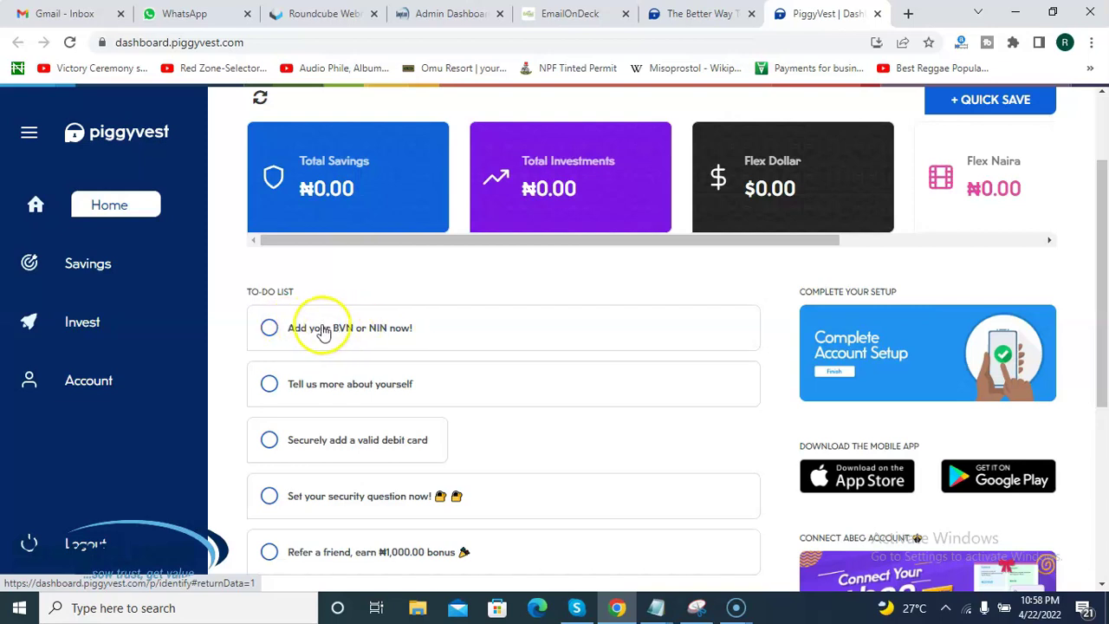
{"action": "left_click", "coordinate": [310, 333]}
{"action": "left_click", "coordinate": [329, 331]}
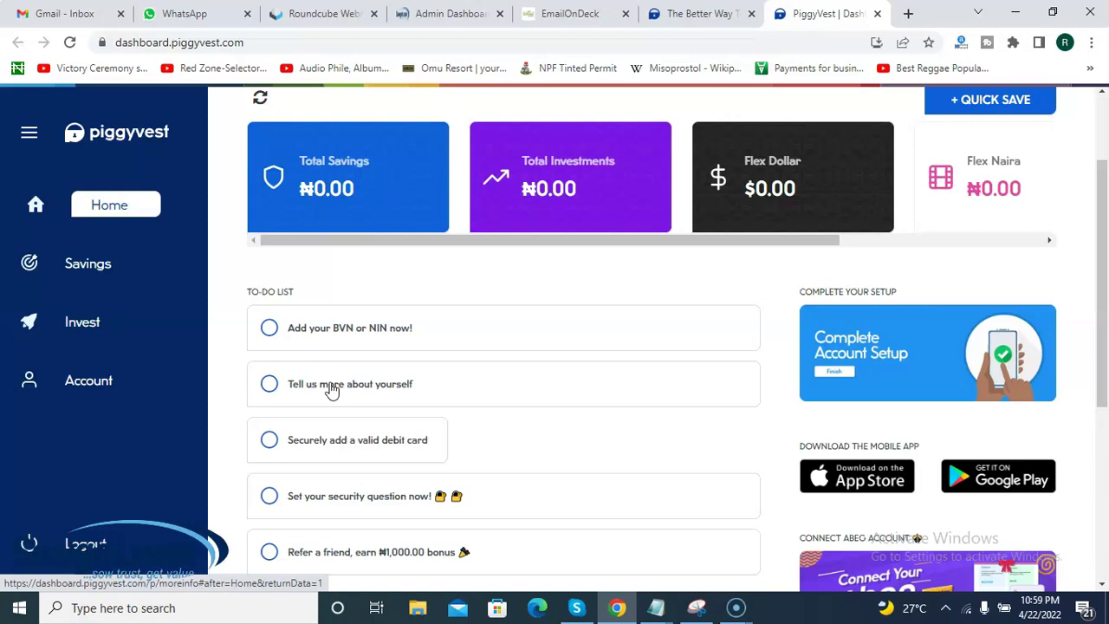
Check the lower to-do items, then return to the top showing ₦42,100.00 total savings
{"action": "scroll", "coordinate": [332, 389], "scroll_direction": "down", "scroll_amount": 1}
{"action": "left_click", "coordinate": [305, 382]}
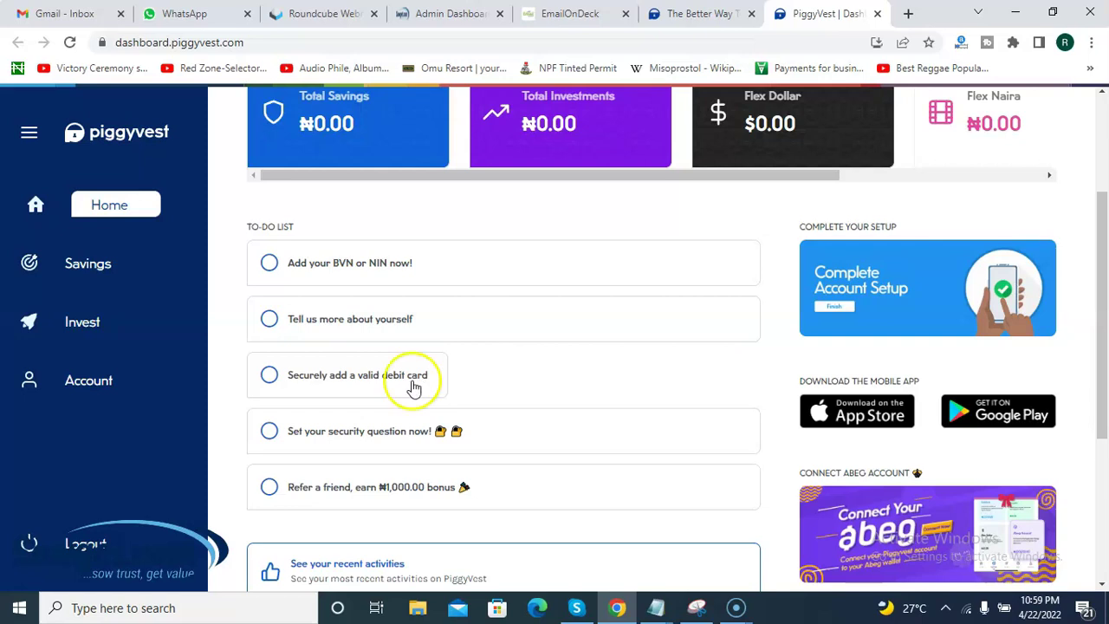
{"action": "left_click", "coordinate": [327, 442]}
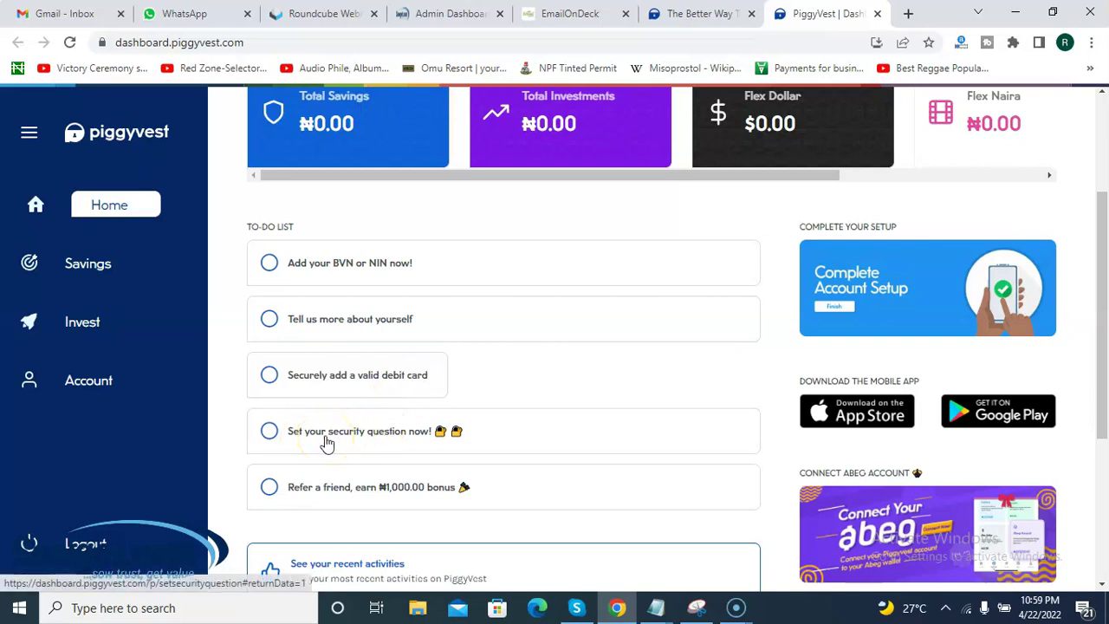
{"action": "left_click", "coordinate": [264, 439]}
{"action": "left_click", "coordinate": [275, 439]}
{"action": "left_click", "coordinate": [258, 436]}
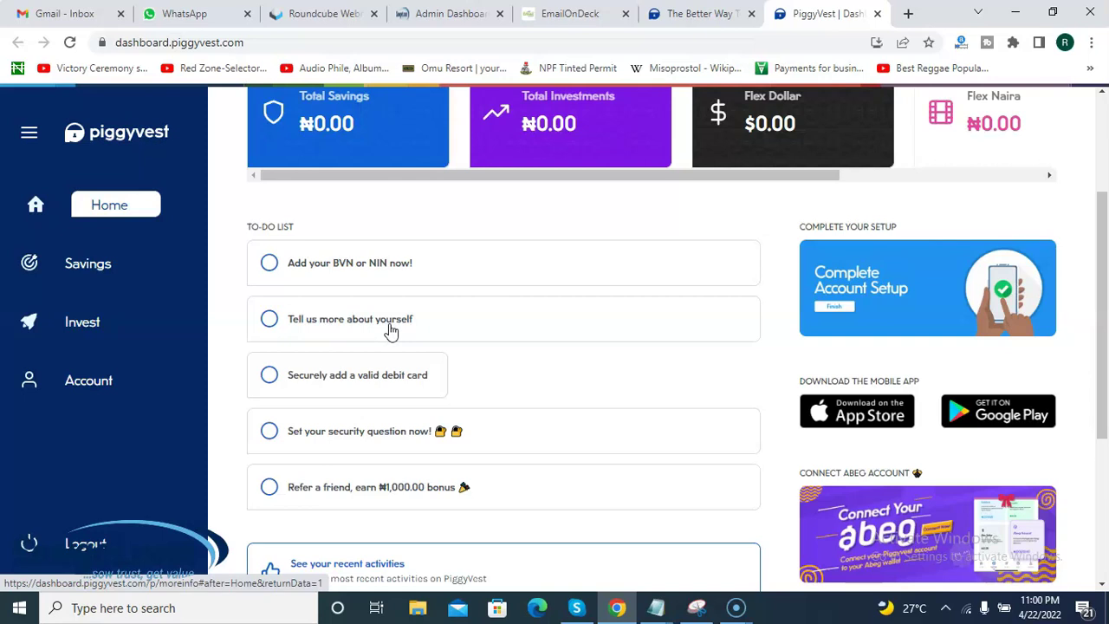
{"action": "scroll", "coordinate": [390, 330], "scroll_direction": "up", "scroll_amount": 3}
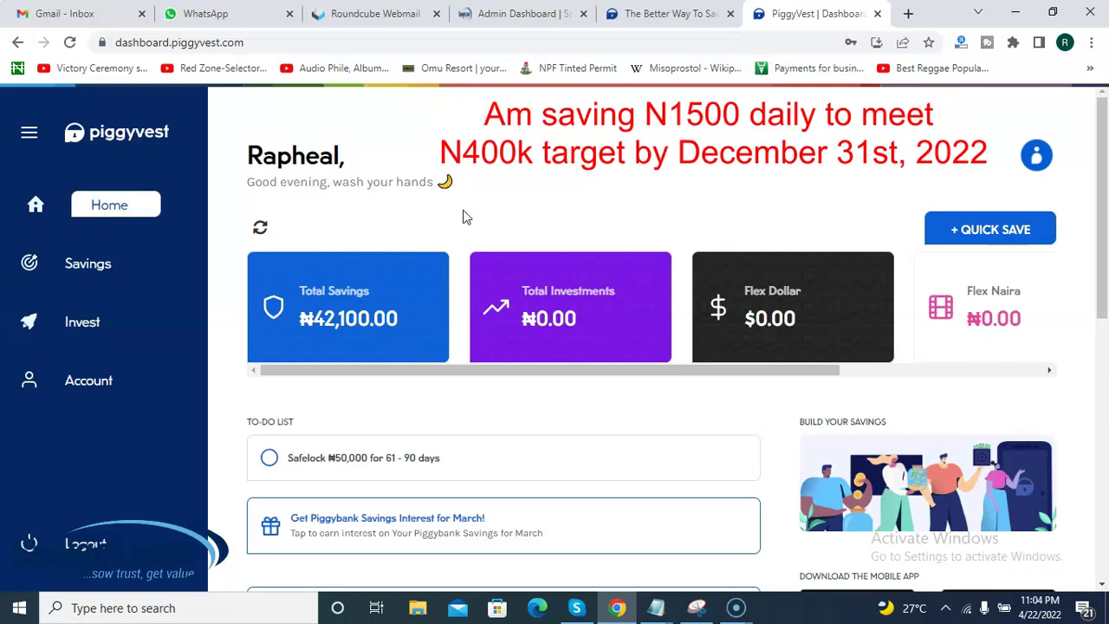
Open My Account, view and close Basic Data, and scroll through the settings list
{"action": "left_click", "coordinate": [90, 391]}
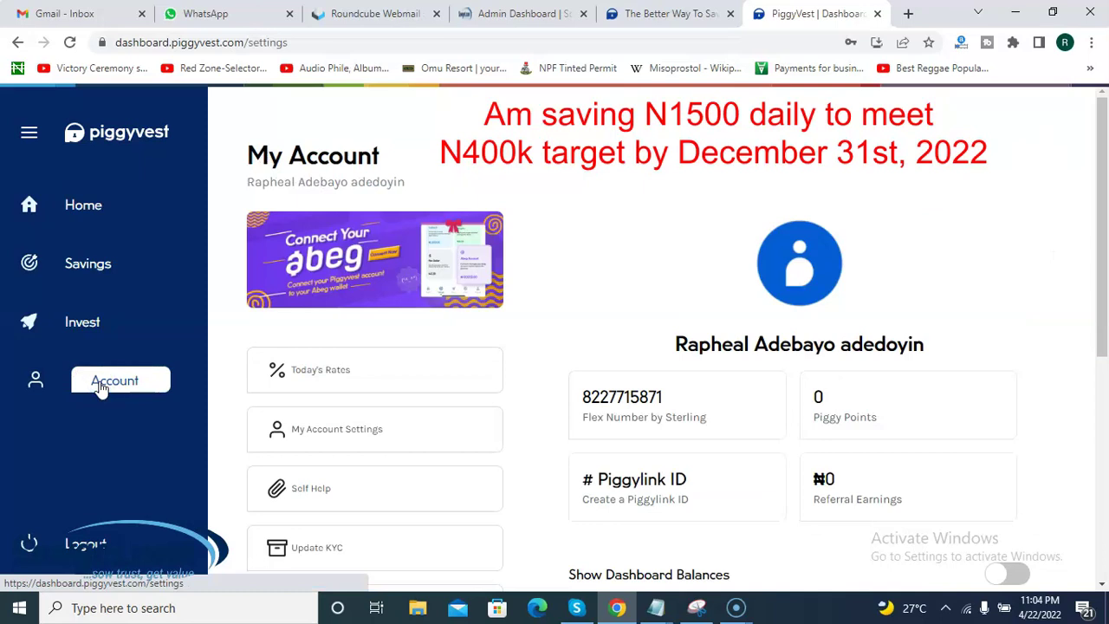
{"action": "left_click", "coordinate": [544, 340]}
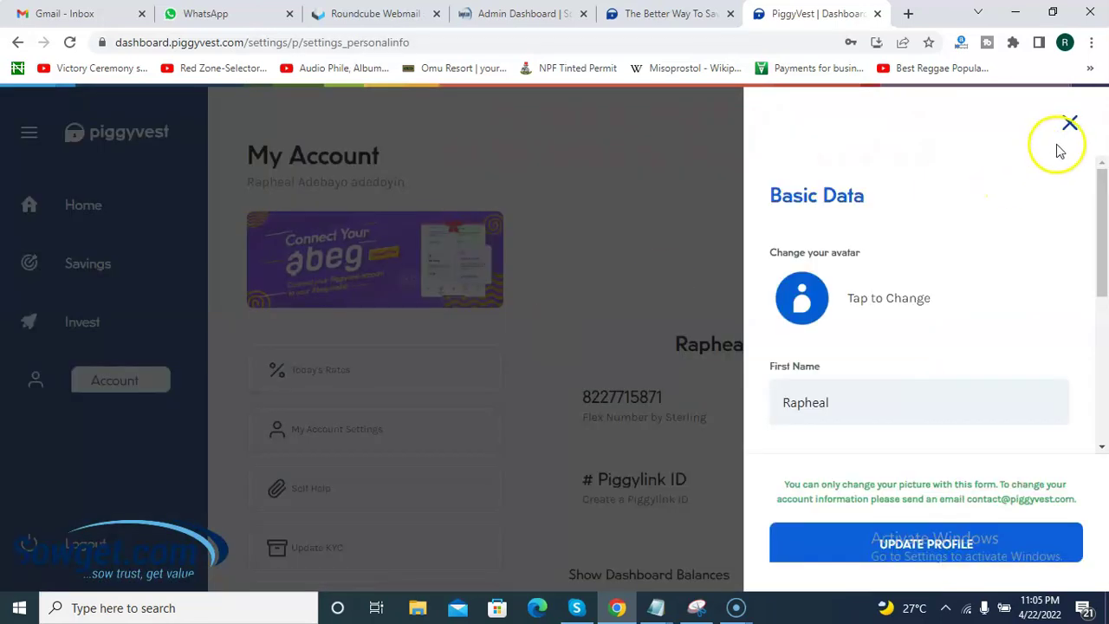
{"action": "left_click", "coordinate": [1069, 122]}
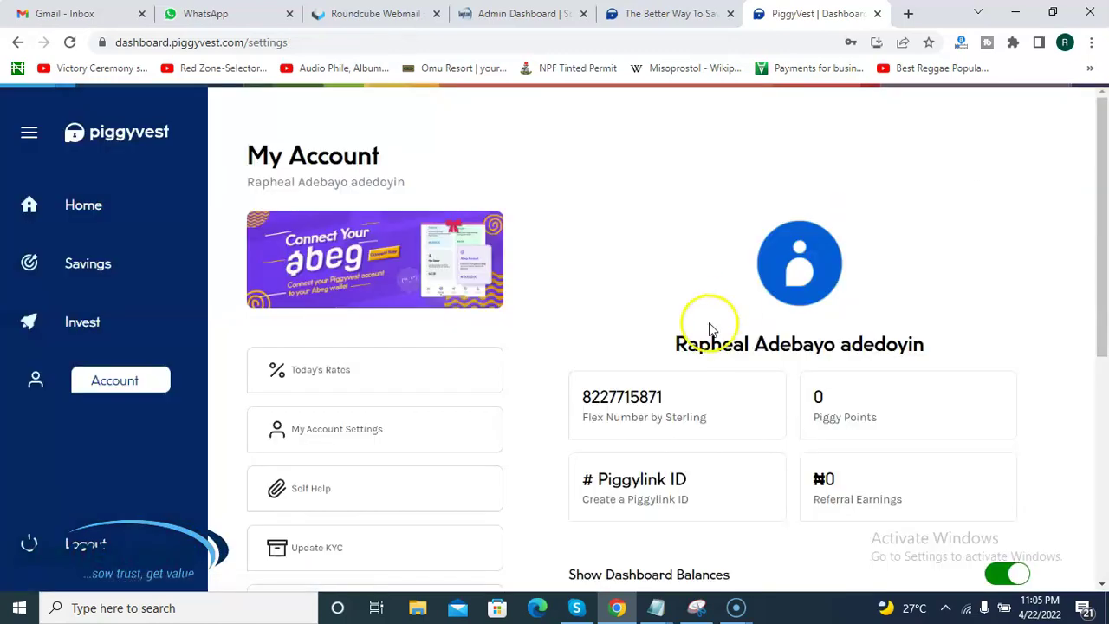
{"action": "scroll", "coordinate": [536, 368], "scroll_direction": "down", "scroll_amount": 1}
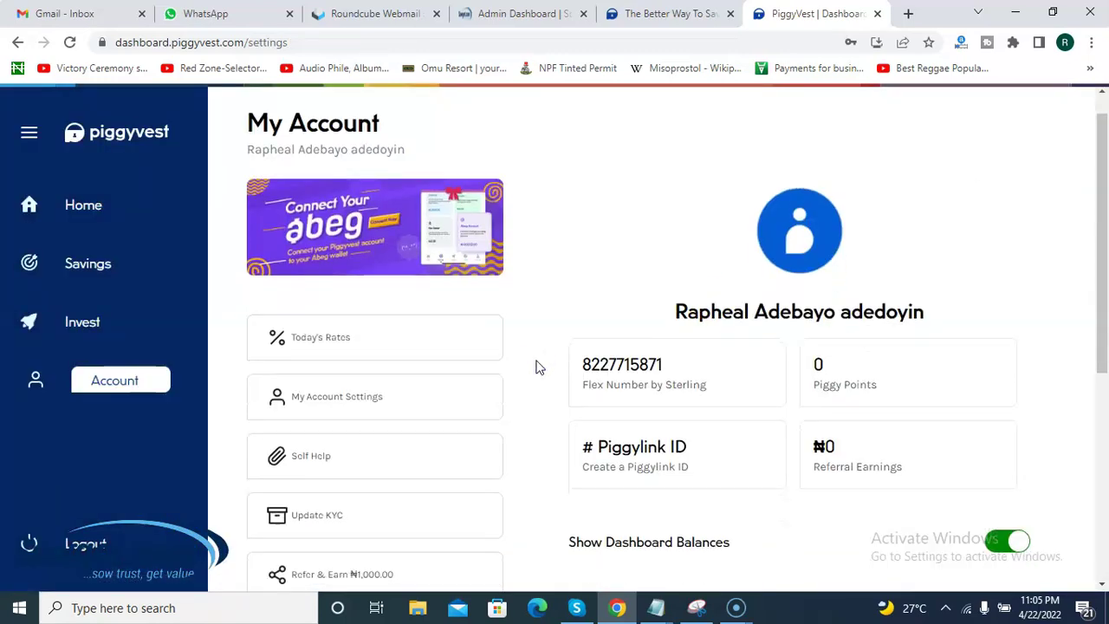
{"action": "scroll", "coordinate": [535, 367], "scroll_direction": "down", "scroll_amount": 2}
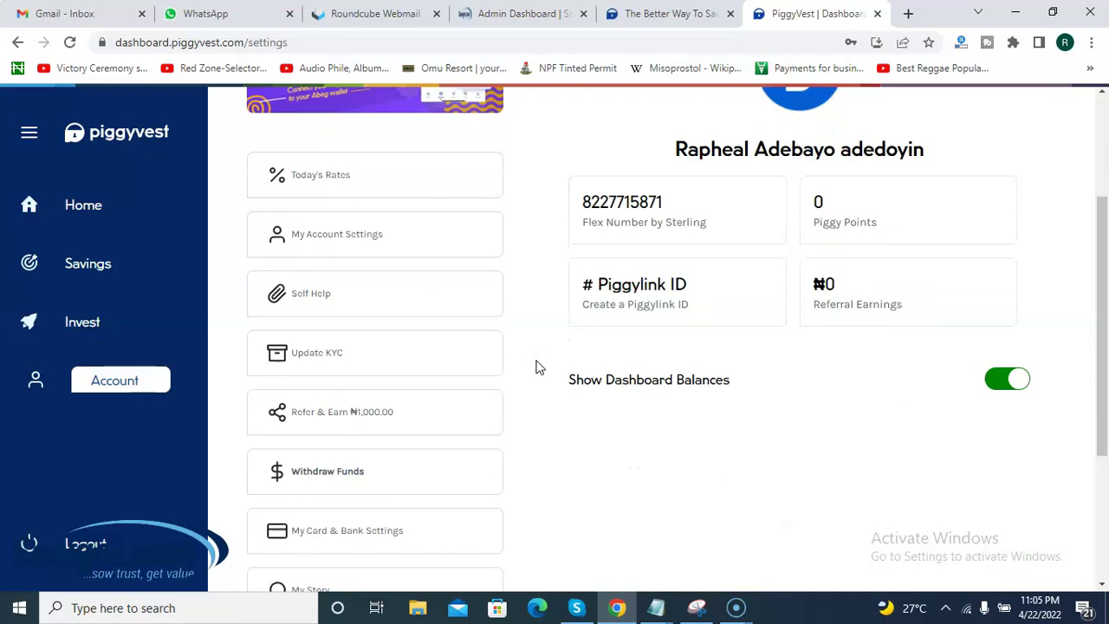
{"action": "scroll", "coordinate": [535, 367], "scroll_direction": "down", "scroll_amount": 1}
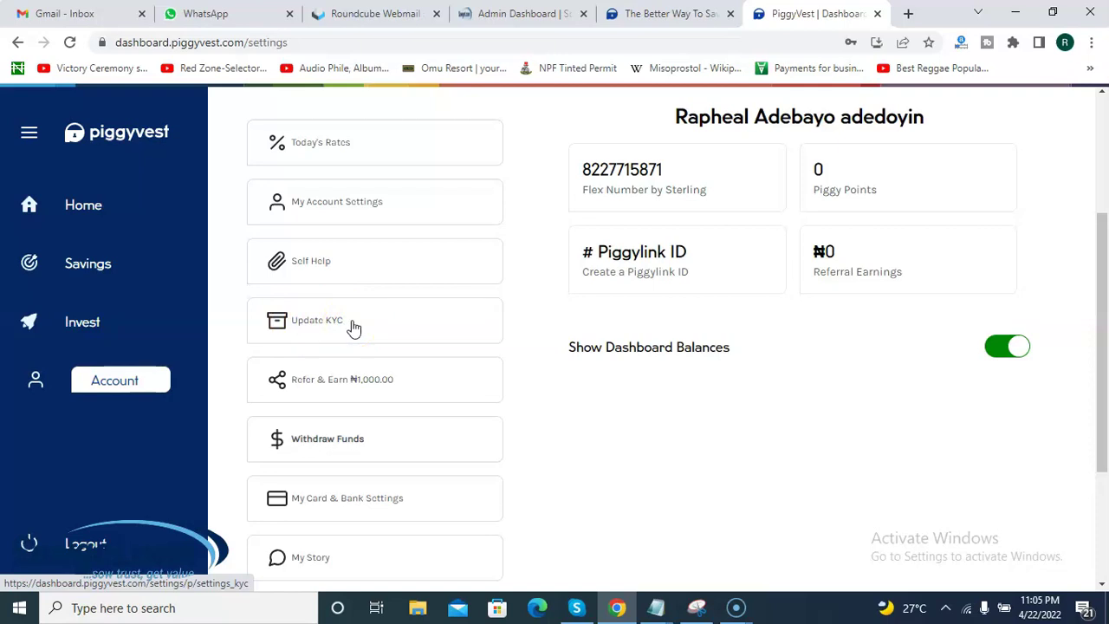
{"action": "scroll", "coordinate": [532, 346], "scroll_direction": "up", "scroll_amount": 3}
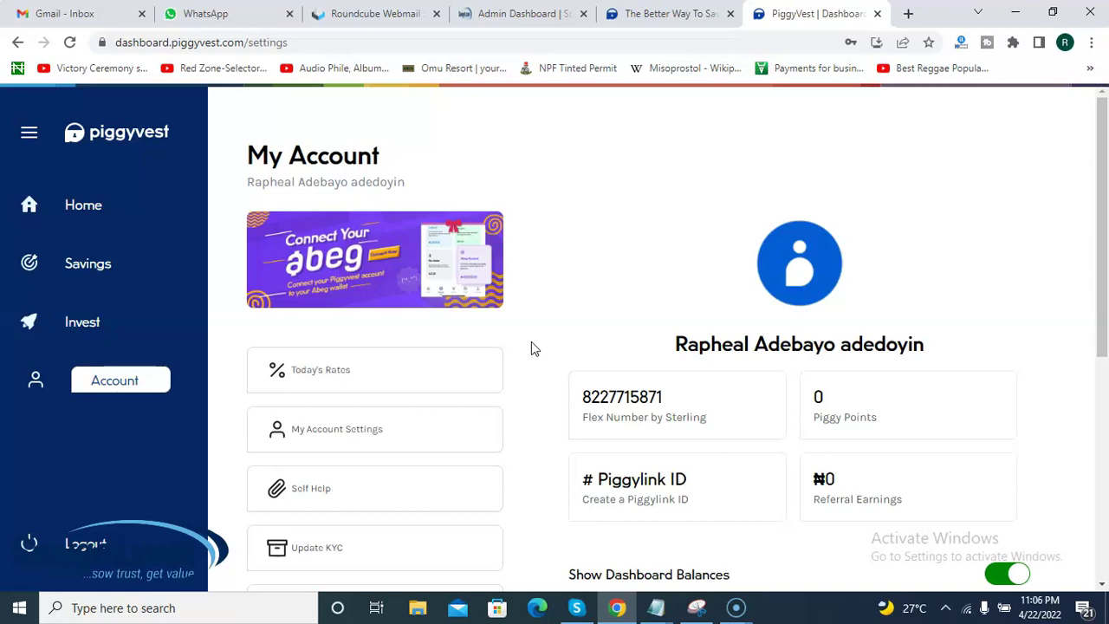
{"action": "left_click", "coordinate": [90, 267]}
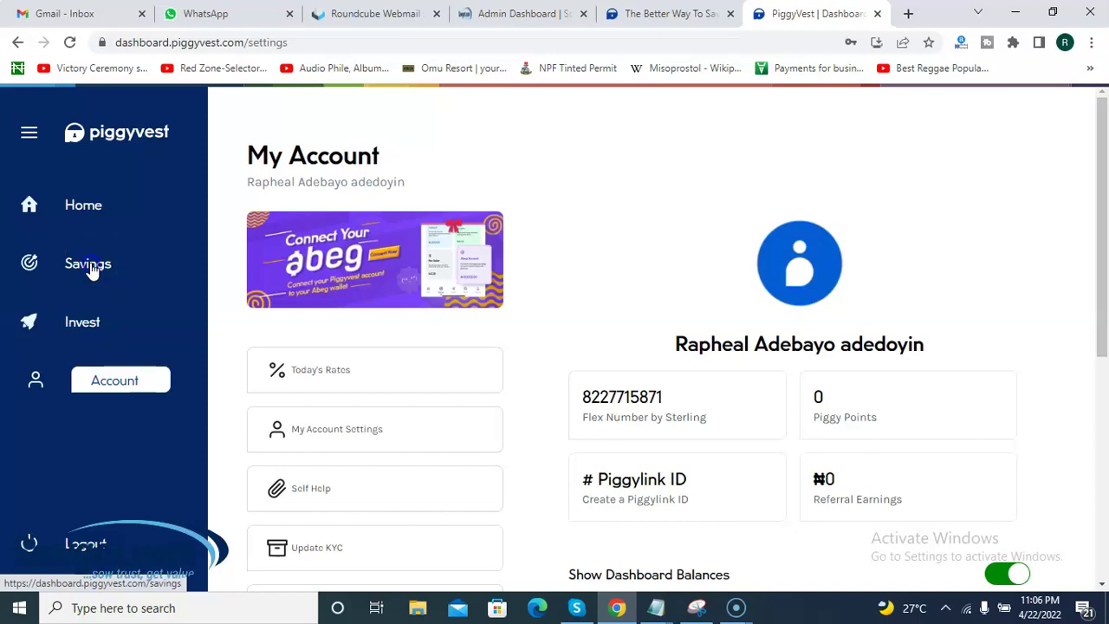
Review the Savings cards: ₦42,100.00 in Piggybank, Flex Naira, Safelock, Targets and Flex Dollar empty
{"action": "left_click", "coordinate": [90, 269]}
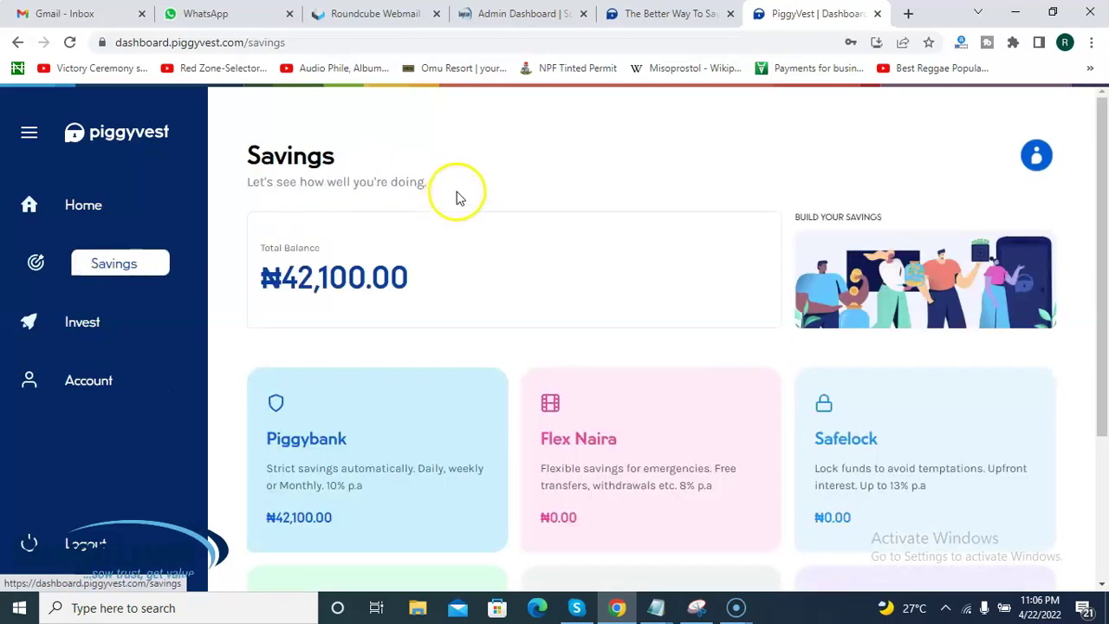
{"action": "scroll", "coordinate": [491, 177], "scroll_direction": "down", "scroll_amount": 2}
{"action": "scroll", "coordinate": [491, 171], "scroll_direction": "down", "scroll_amount": 2}
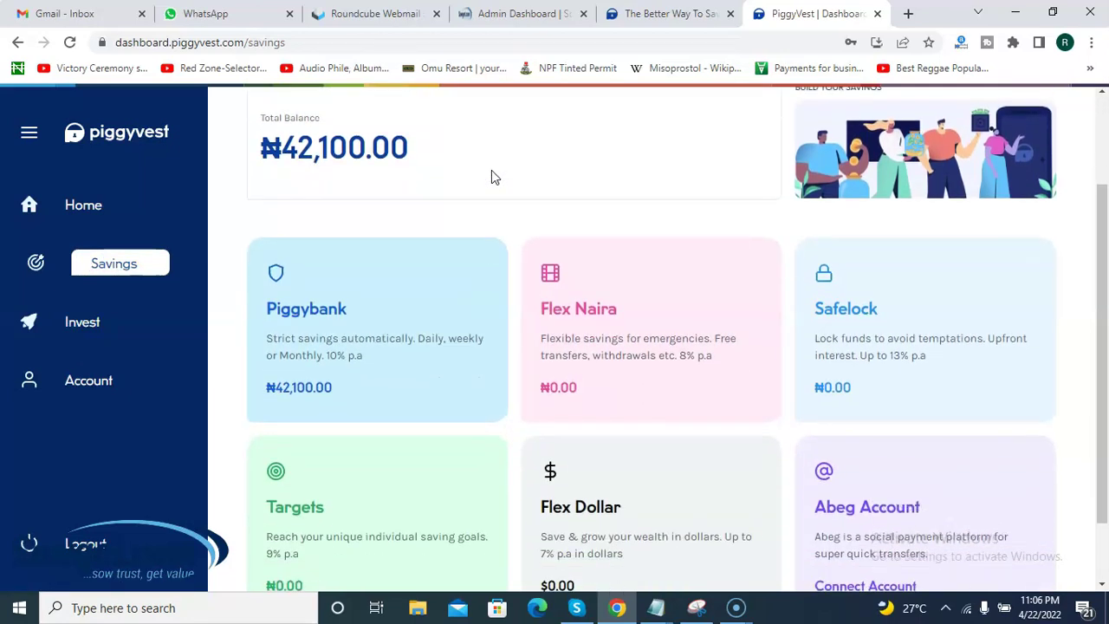
{"action": "scroll", "coordinate": [492, 177], "scroll_direction": "down", "scroll_amount": 1}
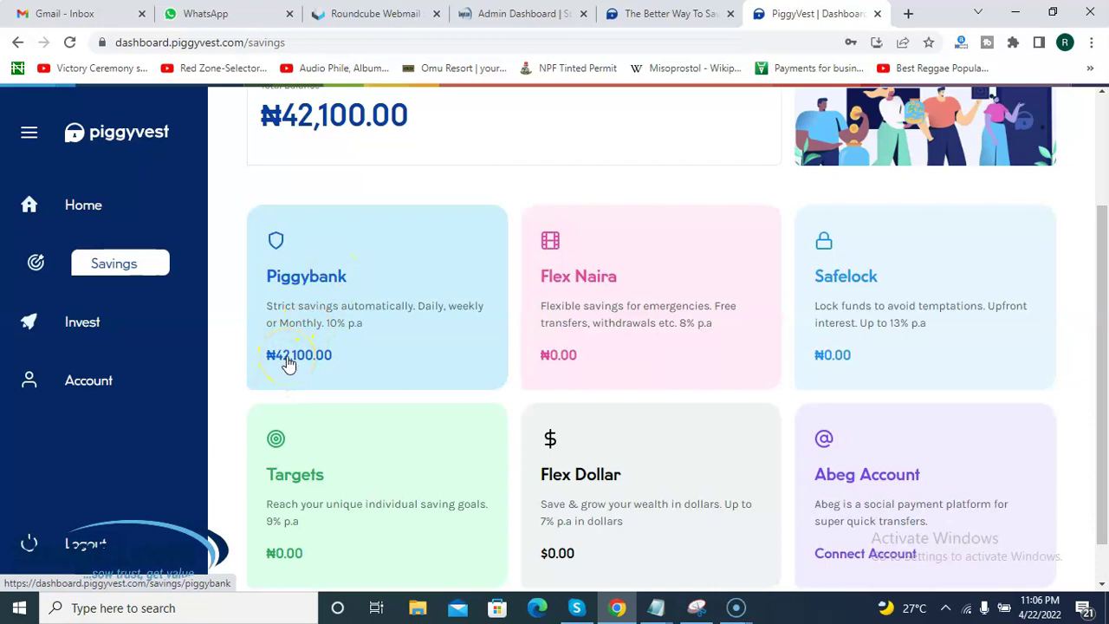
{"action": "left_click", "coordinate": [663, 328]}
Open the Piggybank page showing 10% interest, ₦1,500 daily AutoSave and transaction history
{"action": "left_click", "coordinate": [351, 288]}
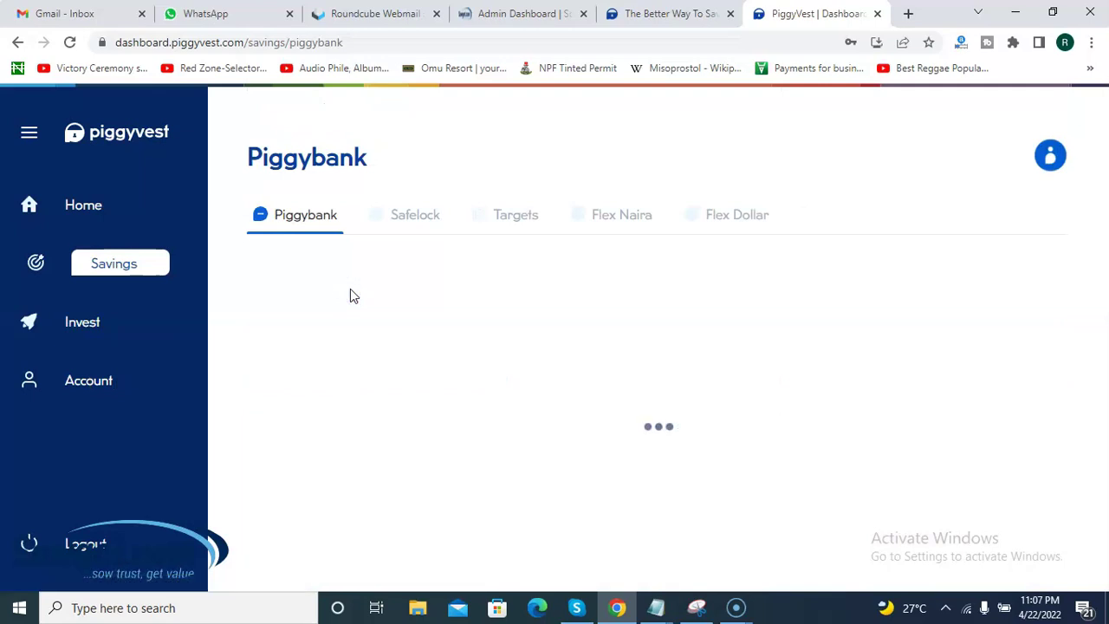
{"action": "left_click", "coordinate": [705, 388]}
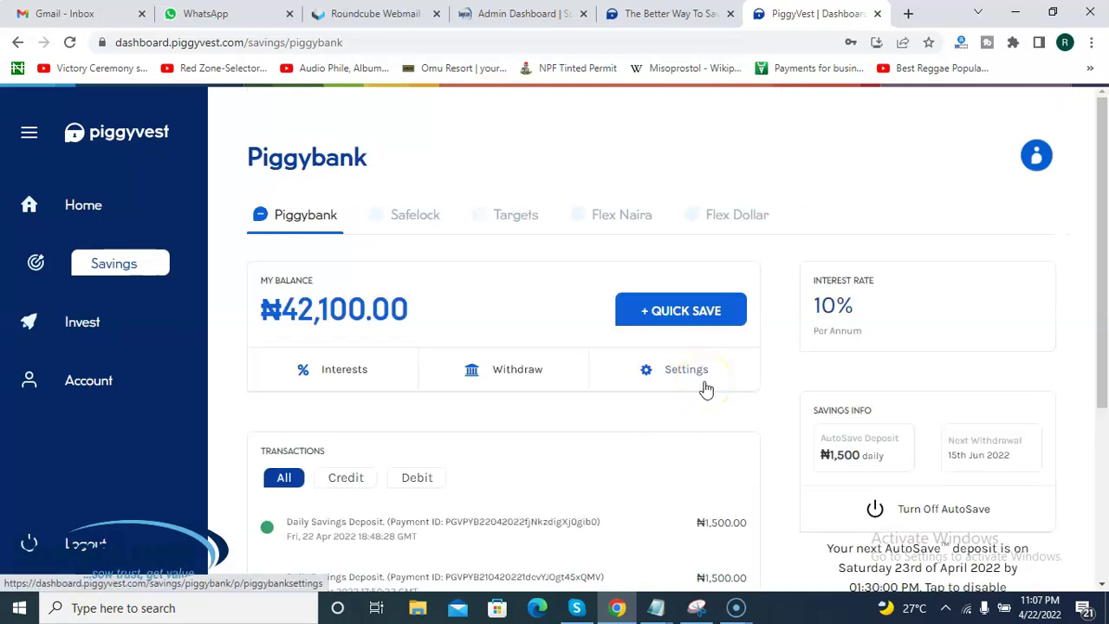
{"action": "left_click", "coordinate": [763, 411]}
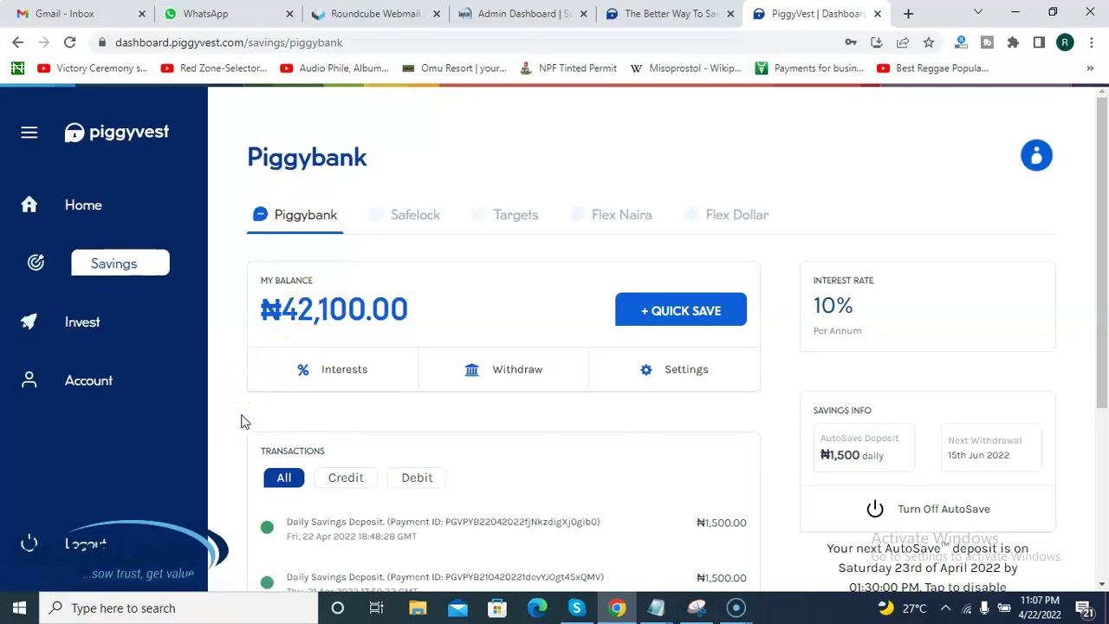
{"action": "scroll", "coordinate": [242, 421], "scroll_direction": "down", "scroll_amount": 1}
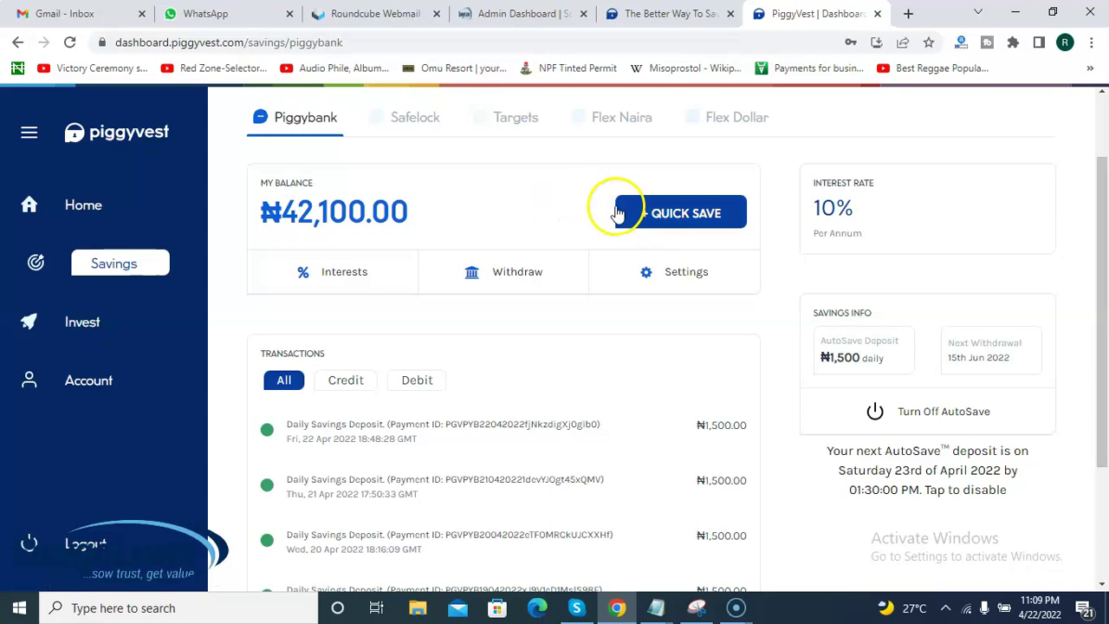
Start a Quick Save into My Piggybank, then close the panel without entering an amount
{"action": "left_click", "coordinate": [678, 213]}
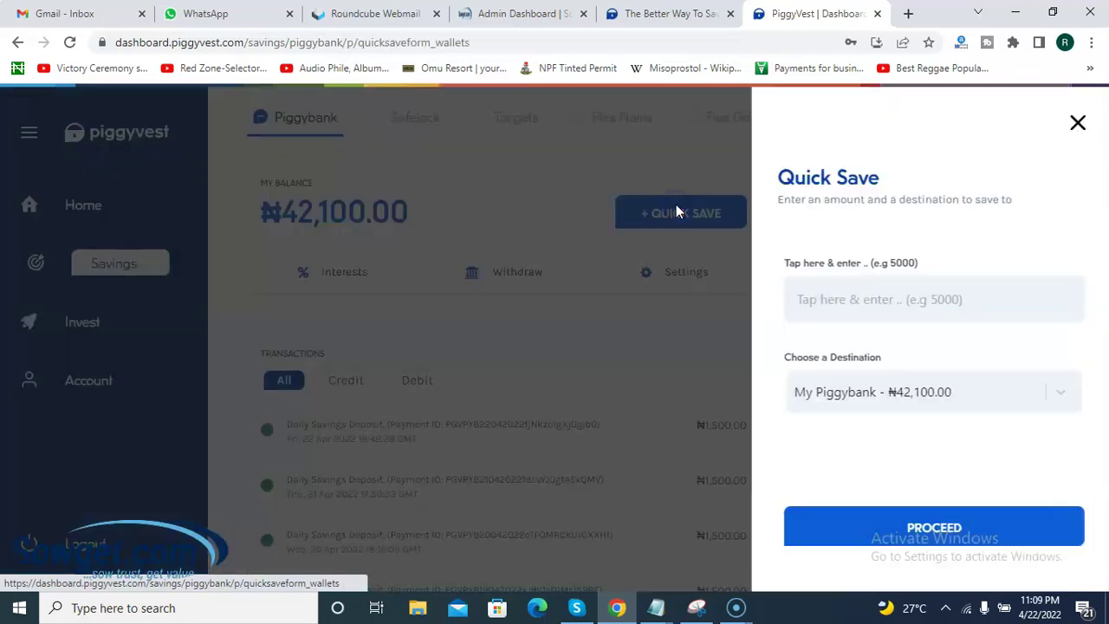
{"action": "left_click", "coordinate": [781, 281]}
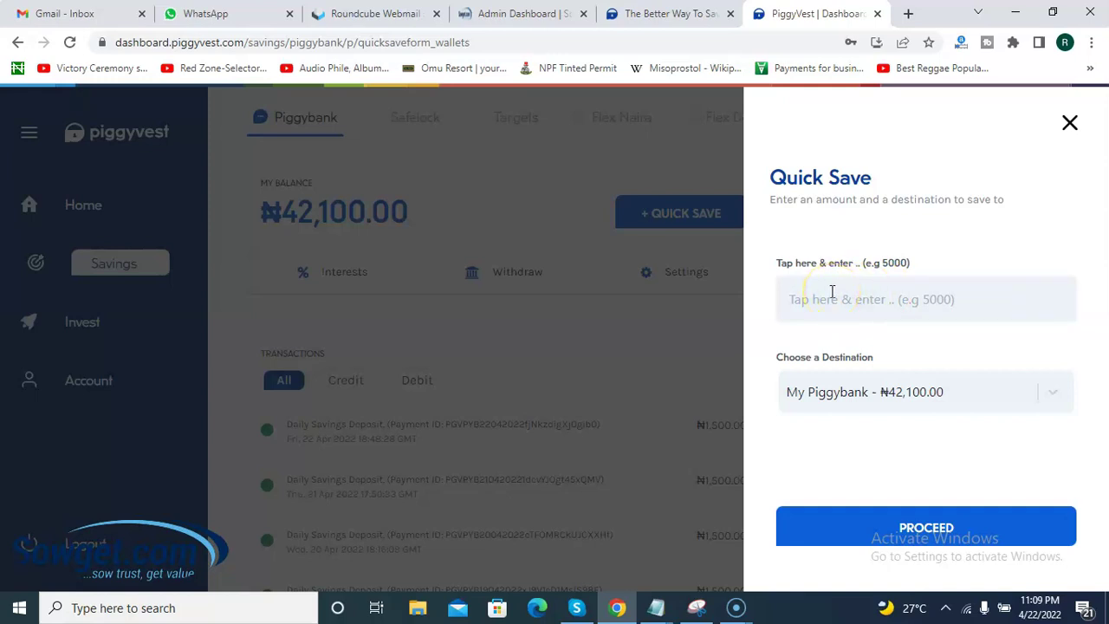
{"action": "left_click", "coordinate": [1070, 123]}
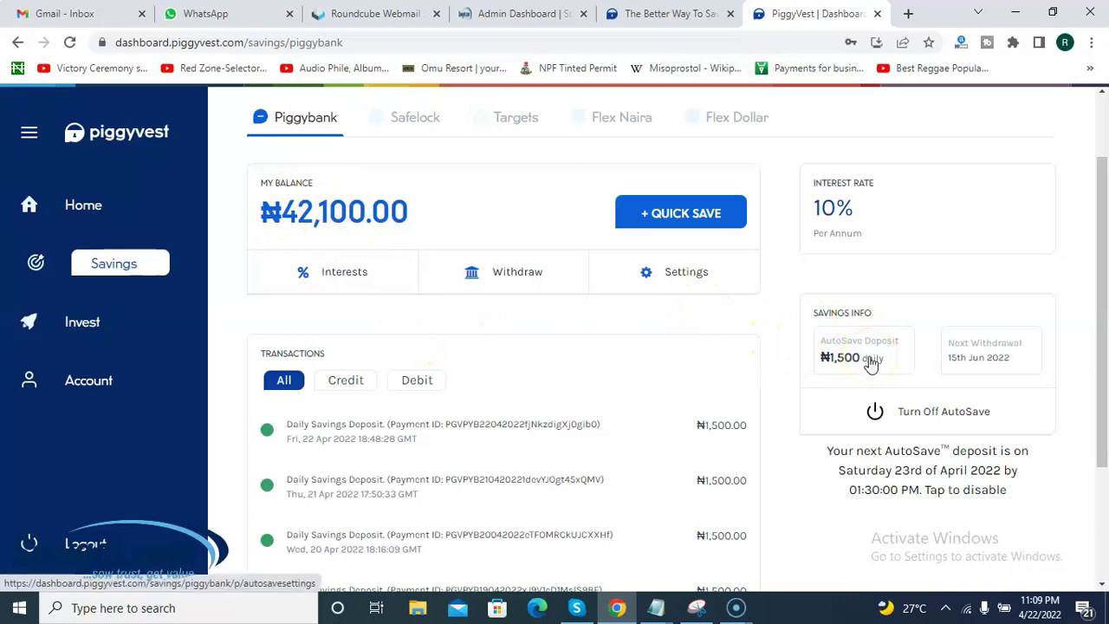
Scroll down the Piggybank page and open VIEW MORE TRANSACTIONS
{"action": "left_click", "coordinate": [763, 317]}
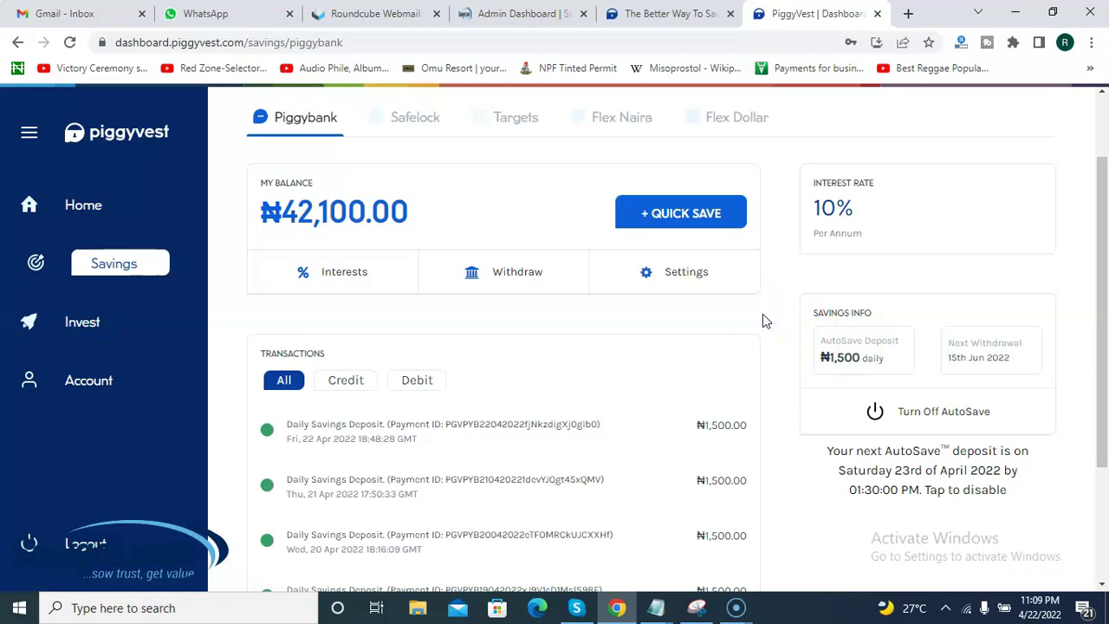
{"action": "scroll", "coordinate": [763, 314], "scroll_direction": "down", "scroll_amount": 2}
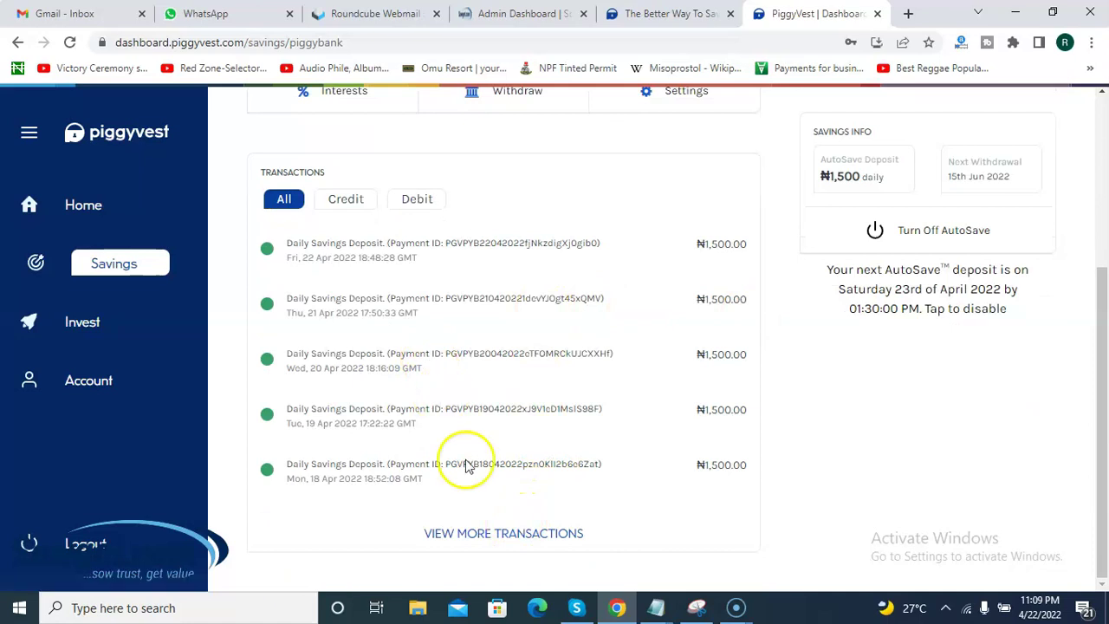
{"action": "left_click", "coordinate": [470, 532]}
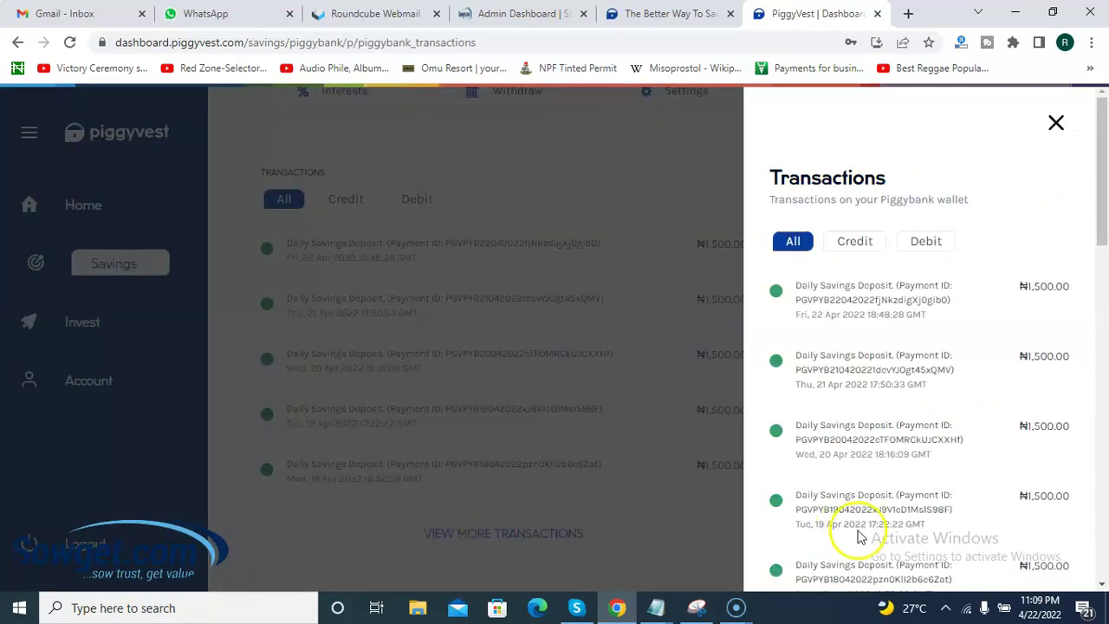
Scroll the Piggybank transaction history back to March, then close the panel
{"action": "left_click", "coordinate": [1102, 586]}
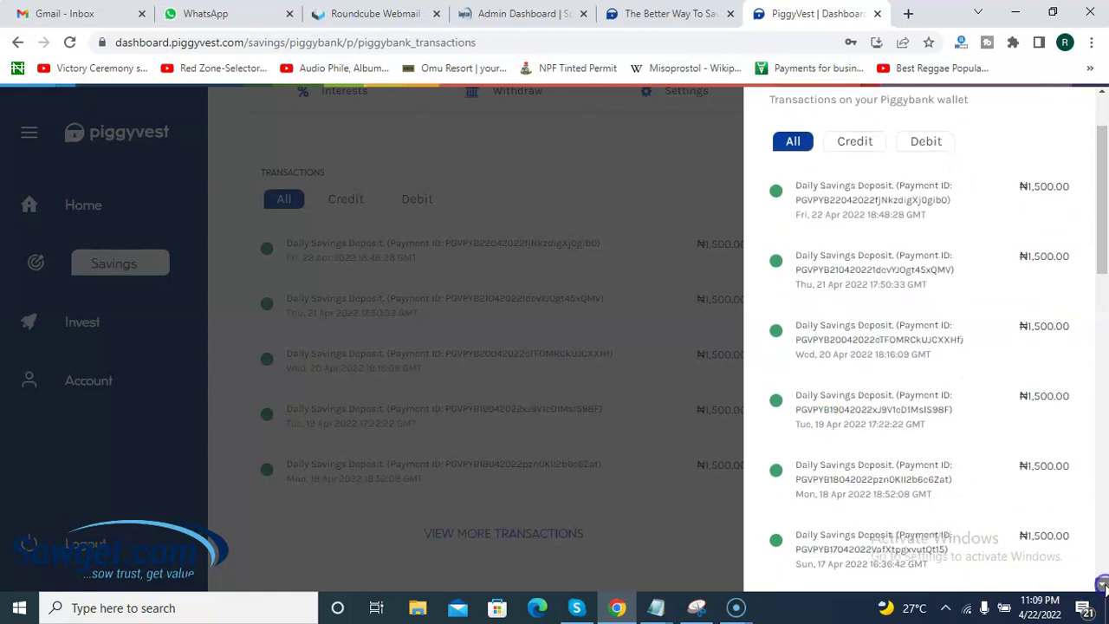
{"action": "left_click_drag", "start_coordinate": [1102, 585], "coordinate": [1102, 586]}
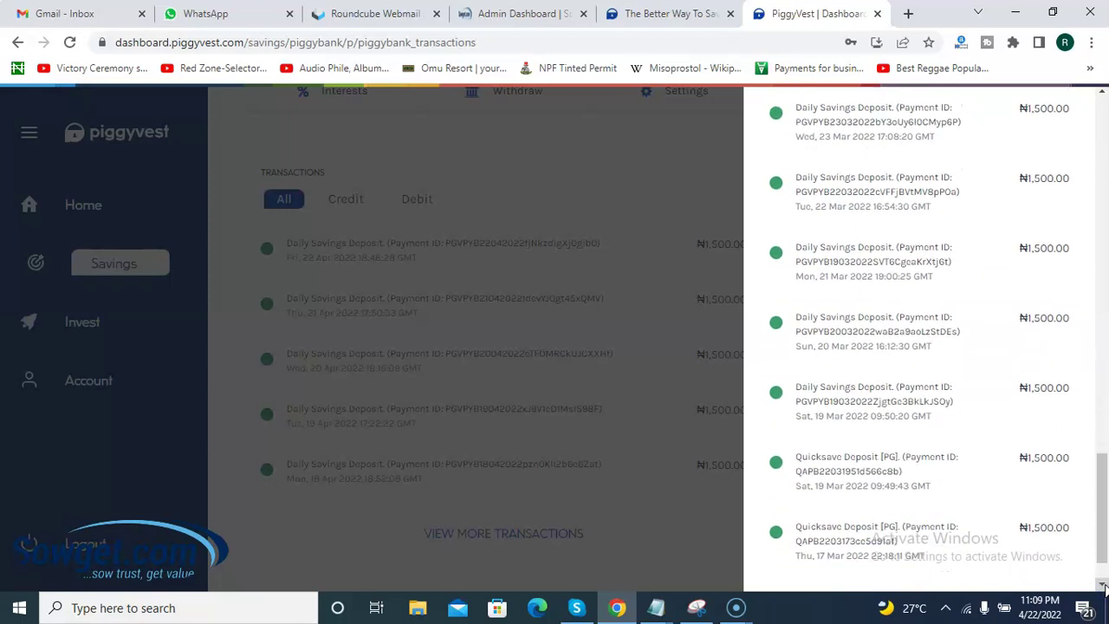
{"action": "left_click", "coordinate": [928, 256]}
{"action": "left_click", "coordinate": [662, 149]}
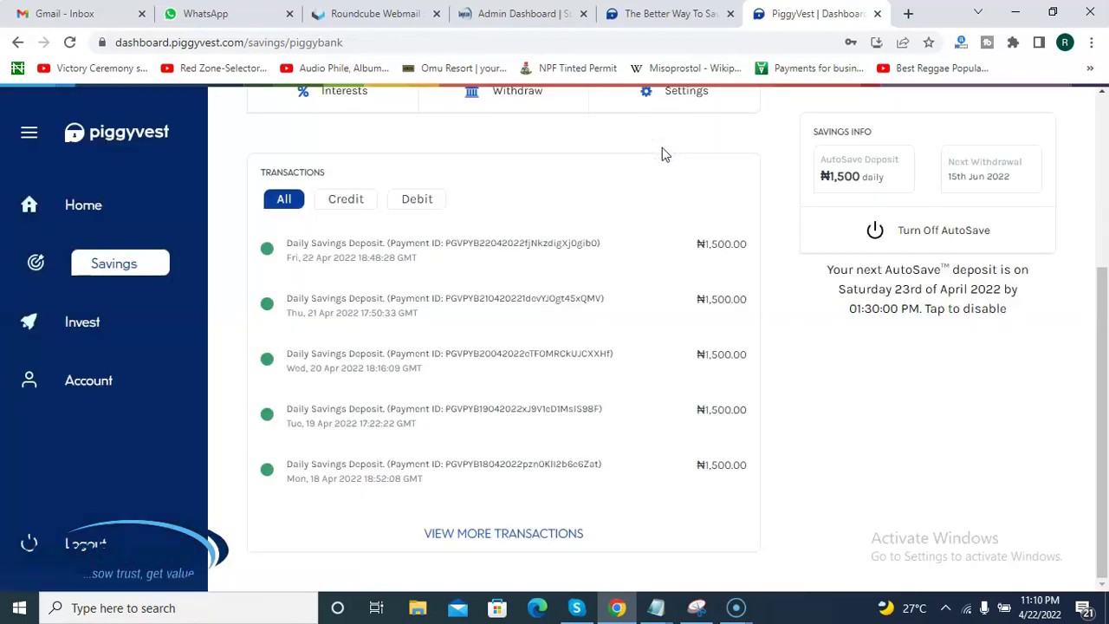
Return from the Piggybank page to the Savings overview showing the ₦42,100.00 total balance
{"action": "scroll", "coordinate": [662, 154], "scroll_direction": "up", "scroll_amount": 4}
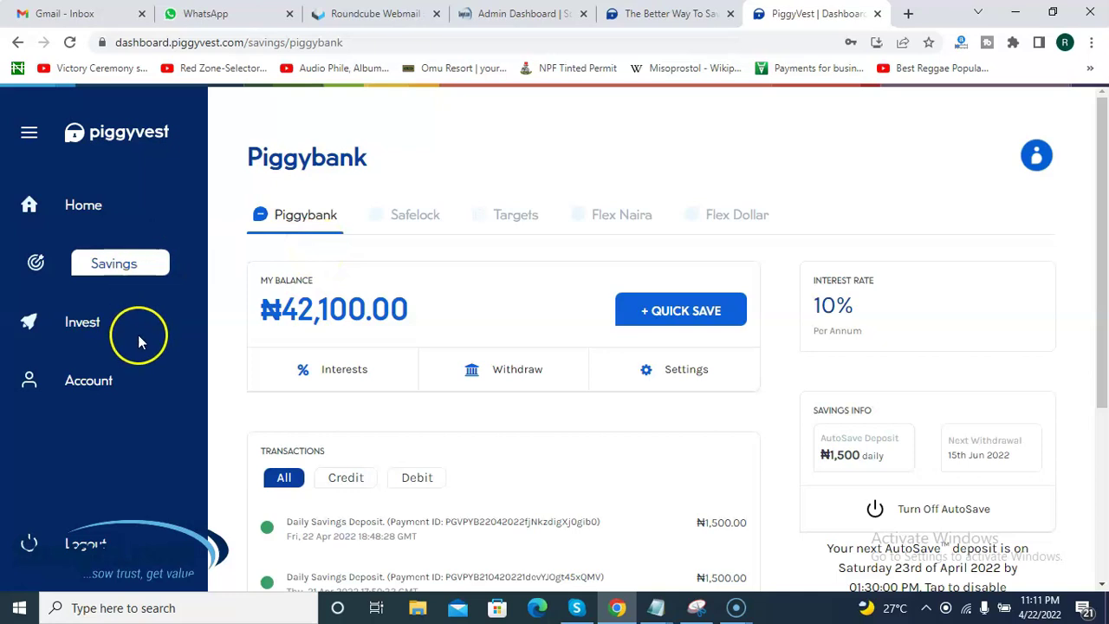
{"action": "left_click", "coordinate": [108, 264]}
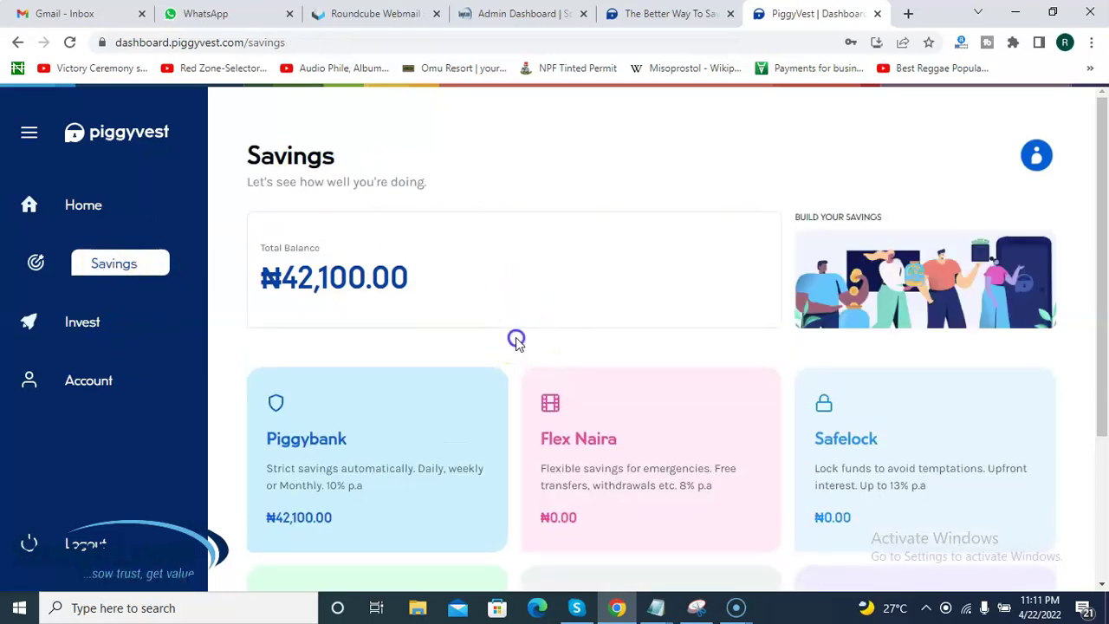
Review the Flex Naira, Safelock, Targets and Flex Dollar plan cards, then open the ₦42,100.00 Piggybank plan
{"action": "scroll", "coordinate": [518, 343], "scroll_direction": "down", "scroll_amount": 1}
{"action": "scroll", "coordinate": [516, 344], "scroll_direction": "down", "scroll_amount": 2}
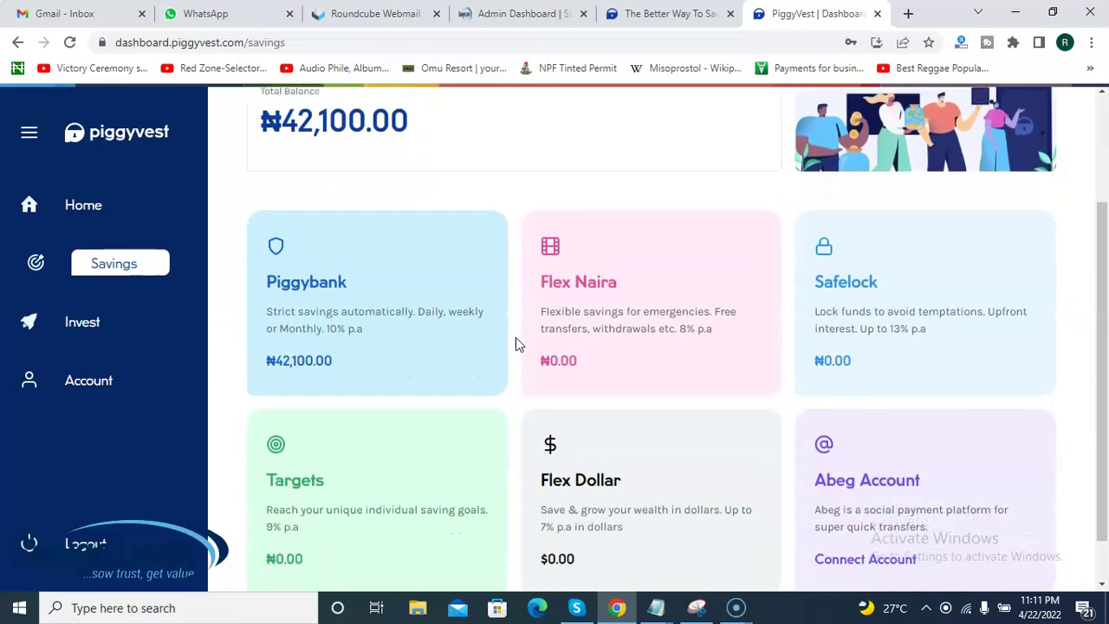
{"action": "scroll", "coordinate": [515, 344], "scroll_direction": "up", "scroll_amount": 1}
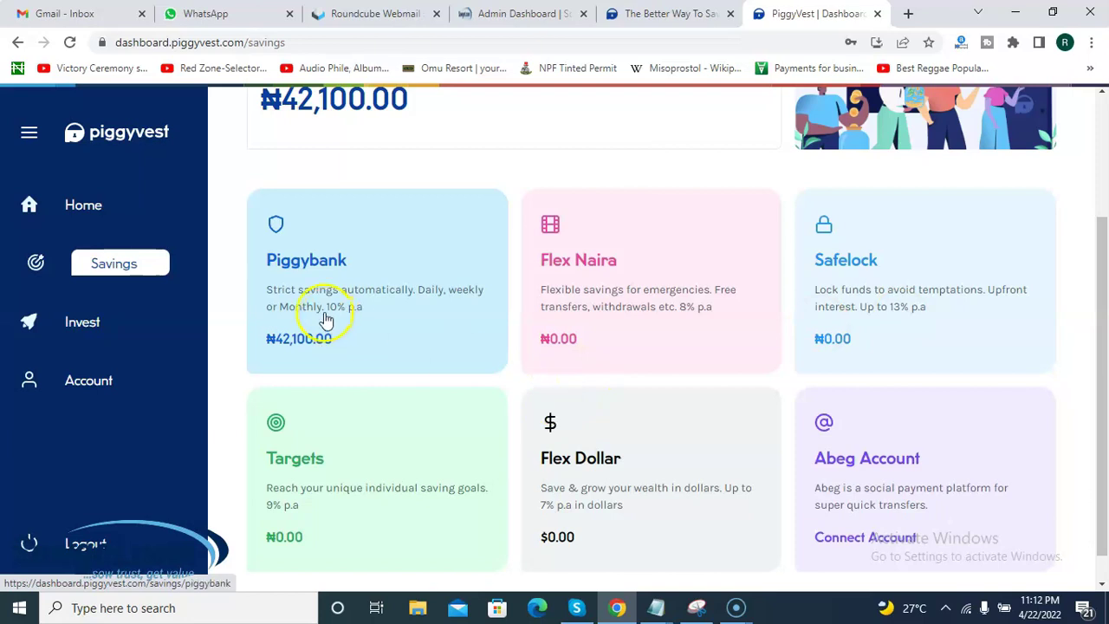
{"action": "left_click", "coordinate": [301, 265]}
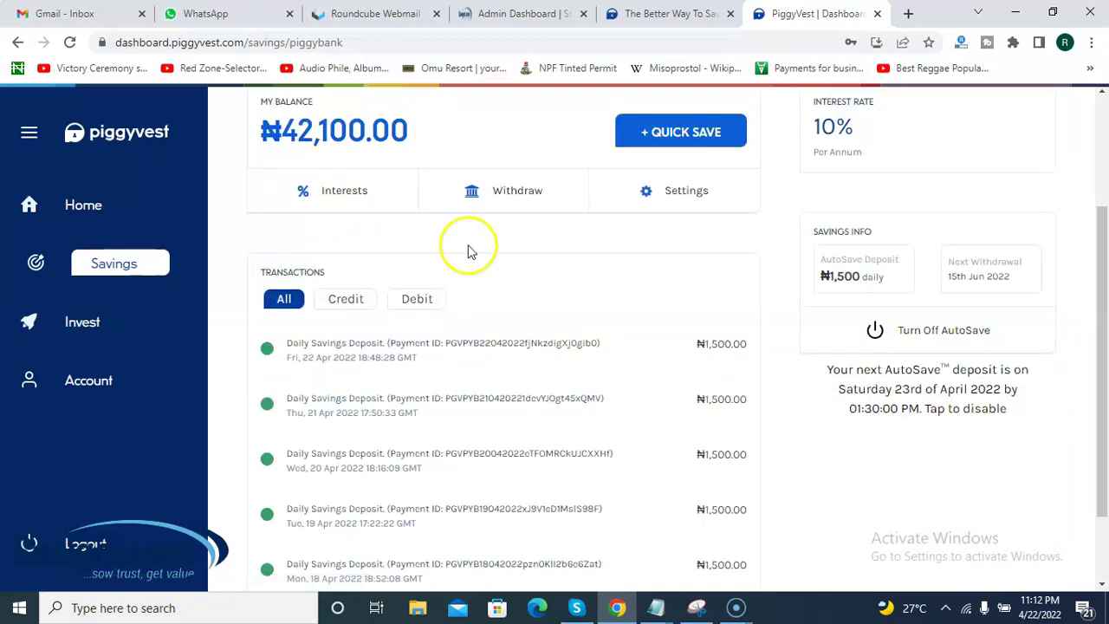
{"action": "left_click", "coordinate": [775, 246]}
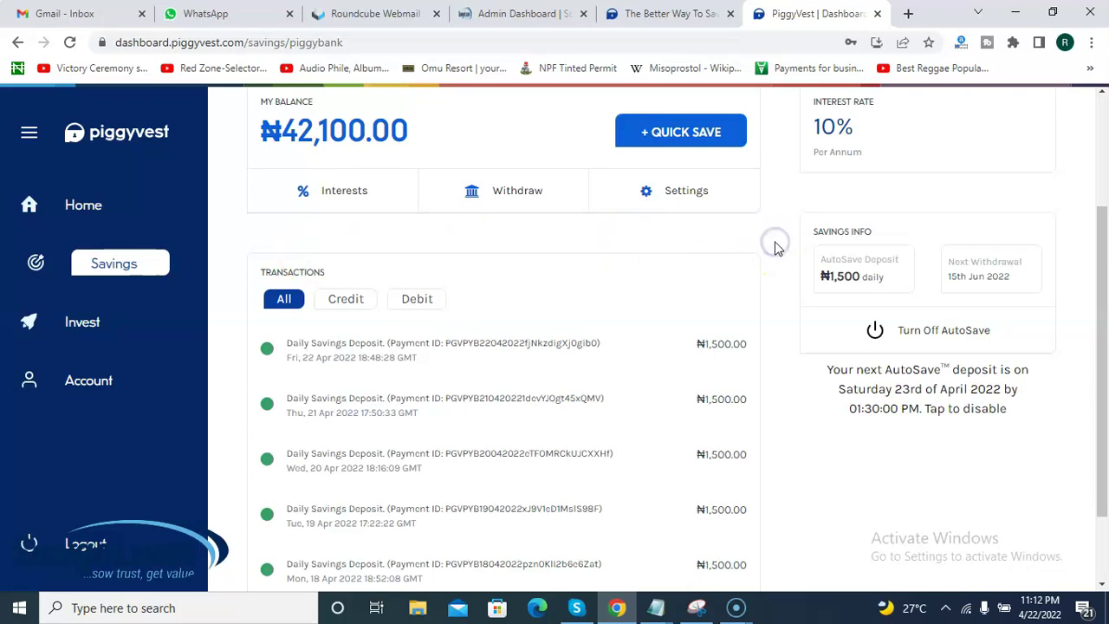
{"action": "scroll", "coordinate": [775, 246], "scroll_direction": "up", "scroll_amount": 2}
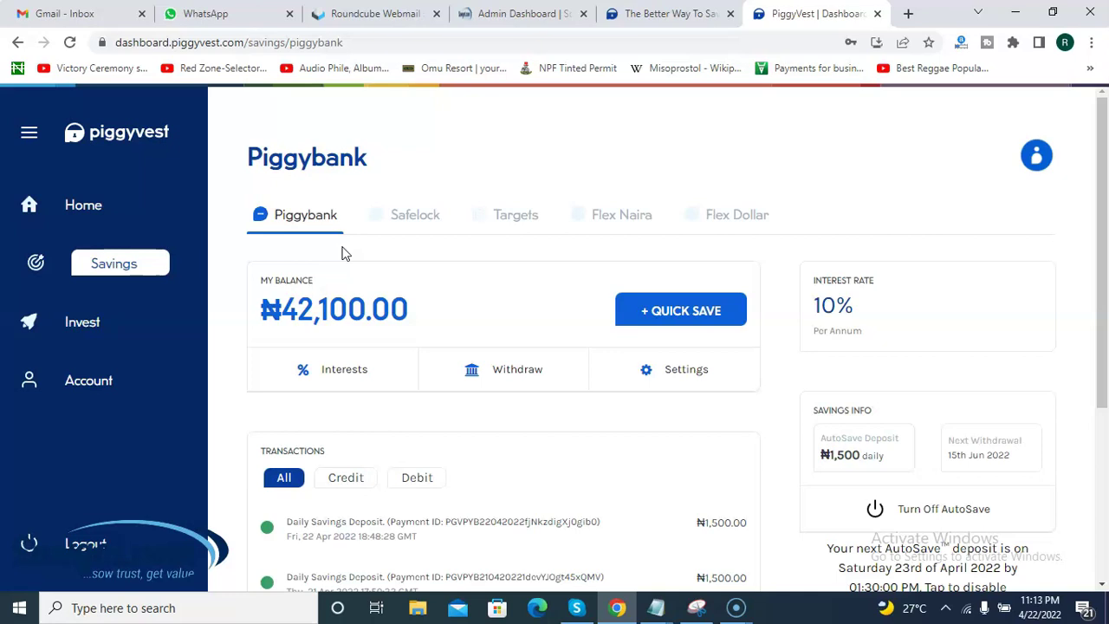
{"action": "left_click", "coordinate": [423, 287]}
{"action": "left_click", "coordinate": [317, 286]}
{"action": "left_click", "coordinate": [384, 307]}
{"action": "left_click", "coordinate": [329, 313]}
{"action": "left_click", "coordinate": [310, 309]}
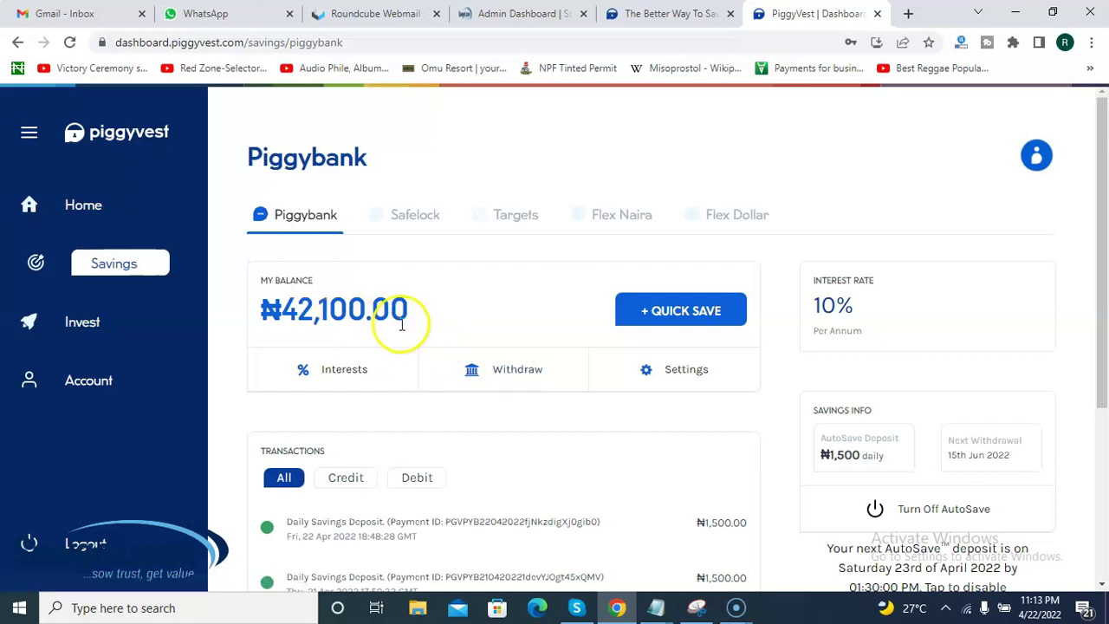
Start a Piggybank withdrawal to see the Flex (₦0.00) and PiggyBank (₦42,100.00) wallet options
{"action": "left_click", "coordinate": [518, 371]}
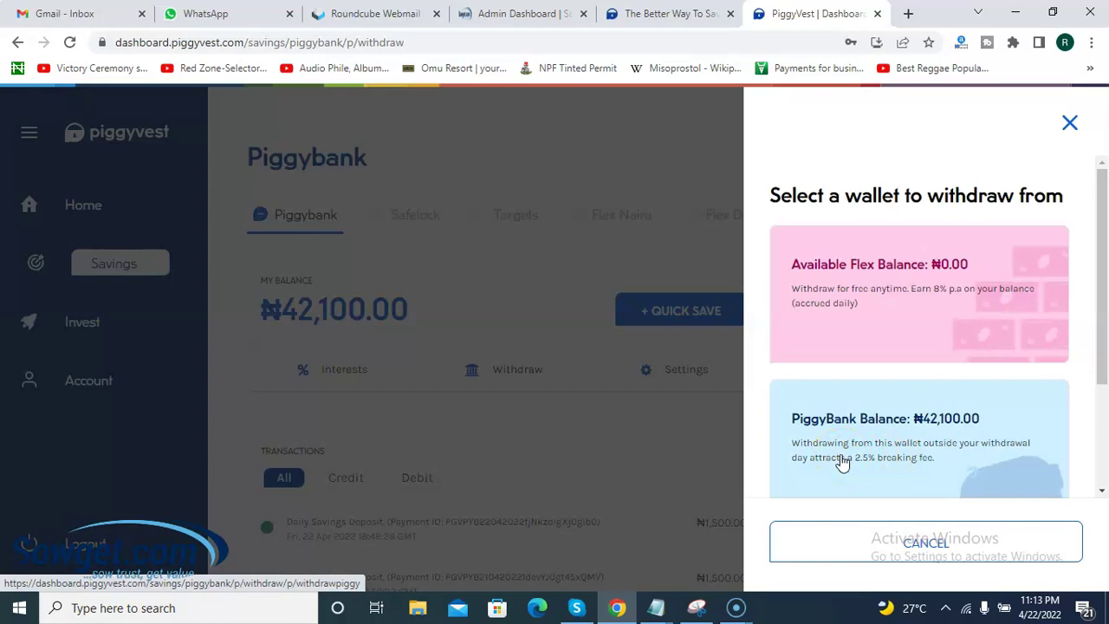
Close the withdrawal panel without withdrawing and review the daily ₦1,500.00 Piggybank deposits
{"action": "left_click", "coordinate": [1071, 123]}
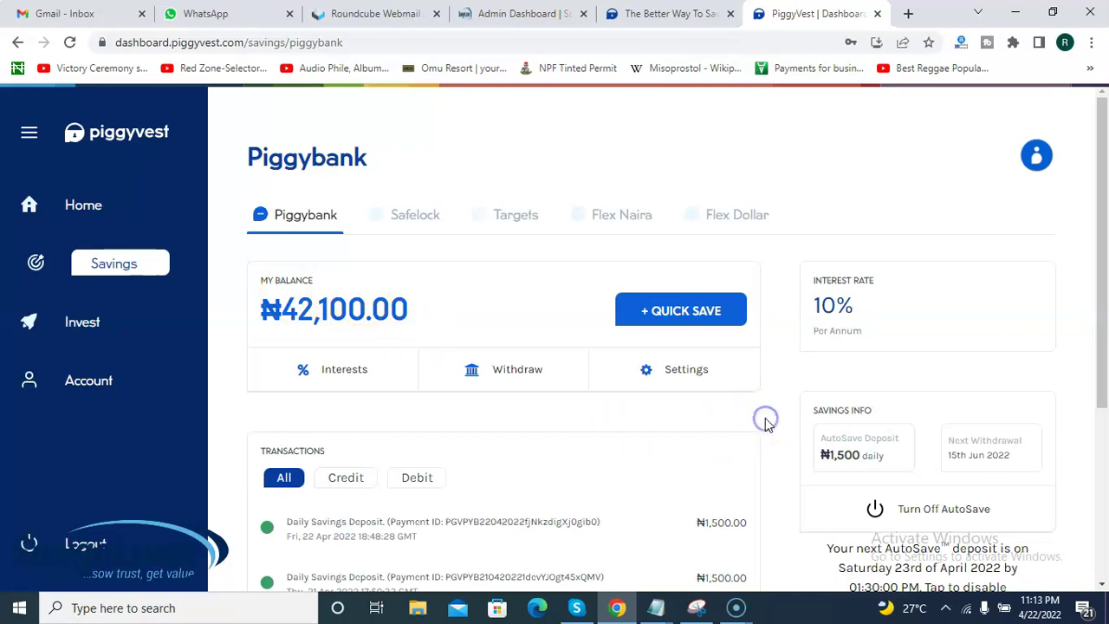
{"action": "scroll", "coordinate": [766, 423], "scroll_direction": "down", "scroll_amount": 2}
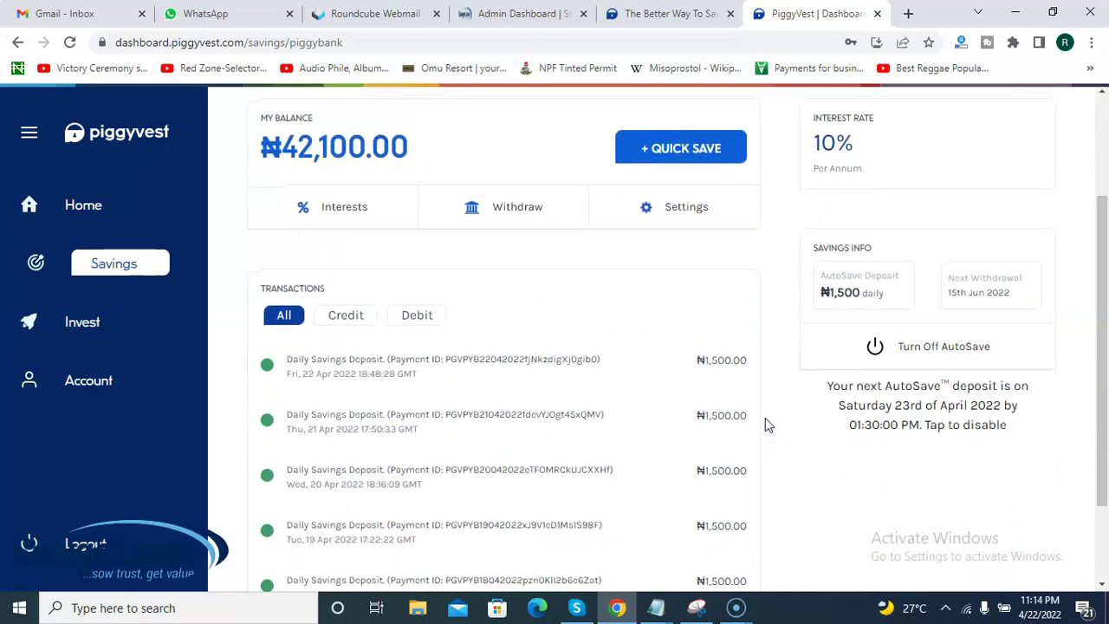